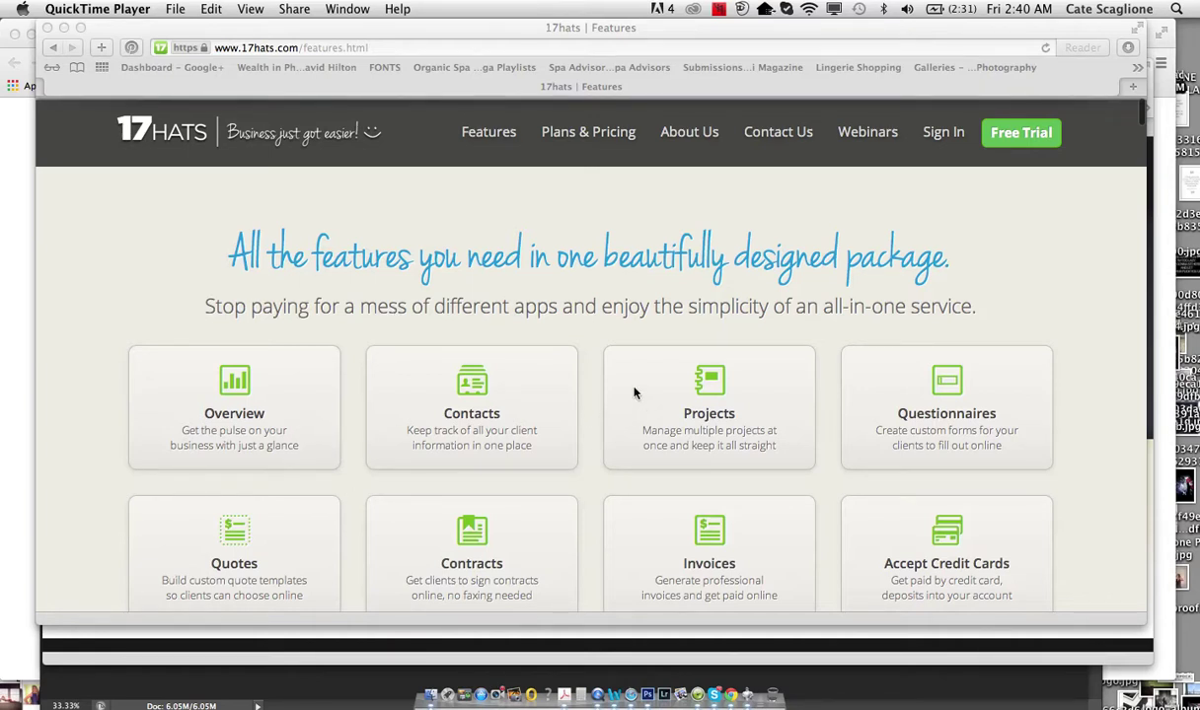
Look over the feature cards on the 17hats features page, from Overview through Templates.
scroll(589, 365, "down", 3)
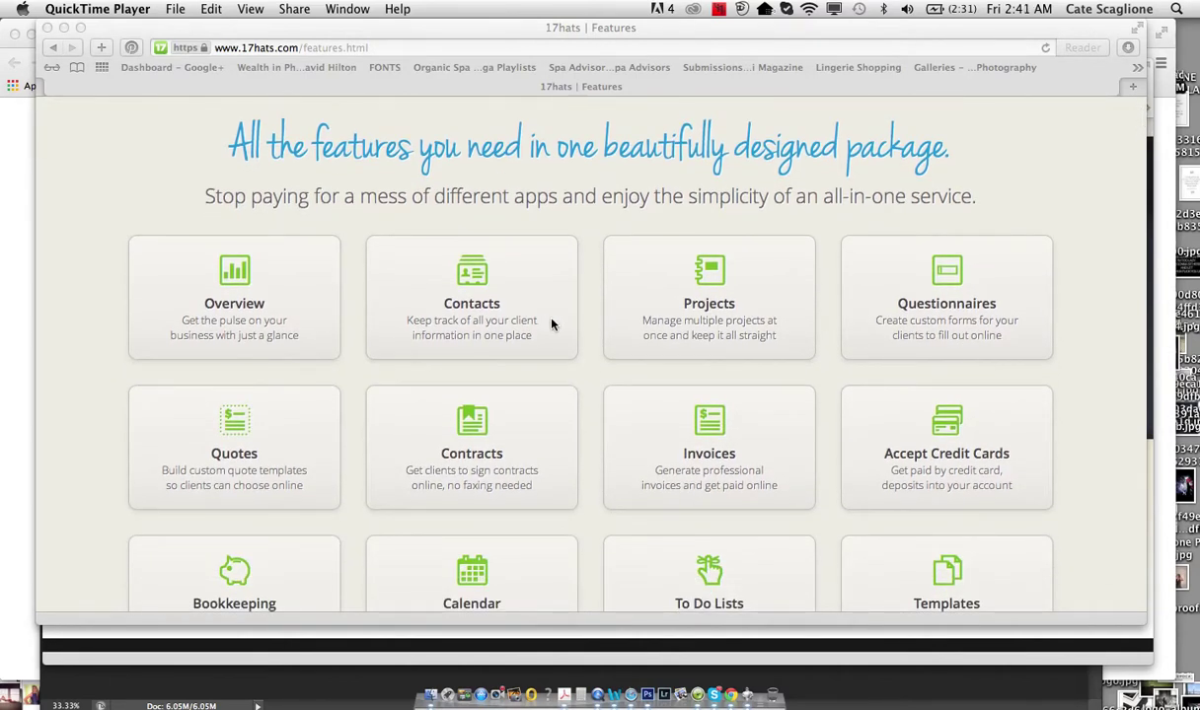
scroll(528, 320, "down", 2)
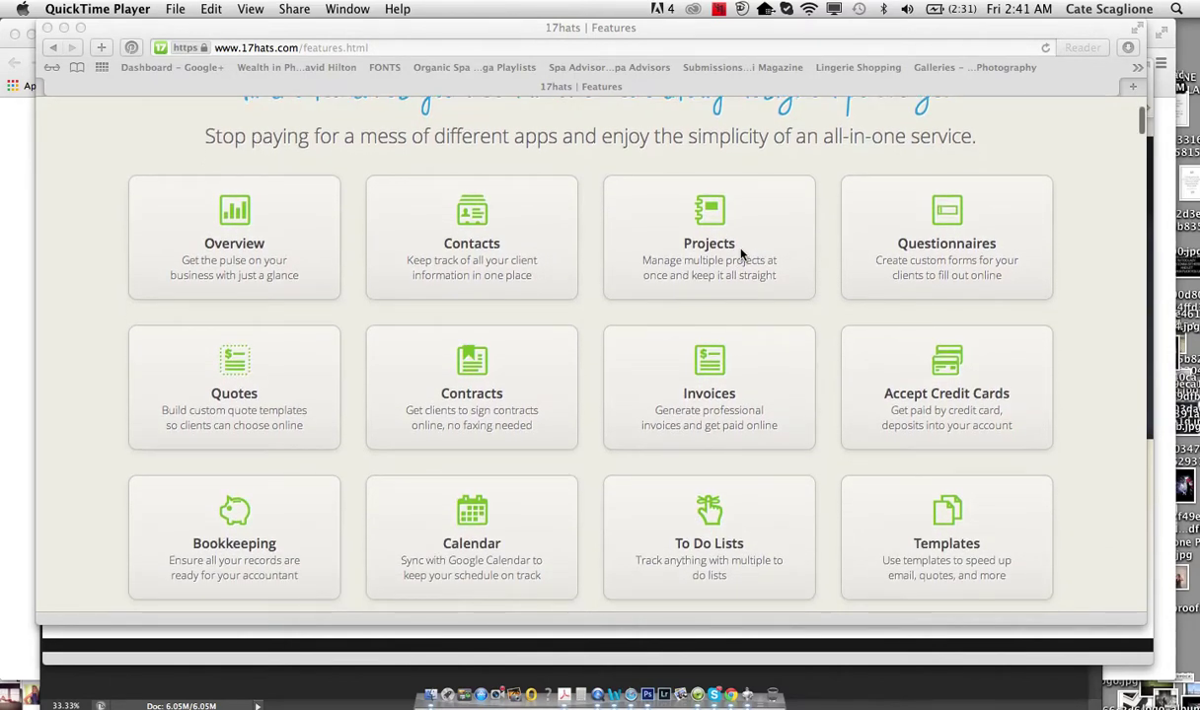
scroll(952, 247, "down", 1)
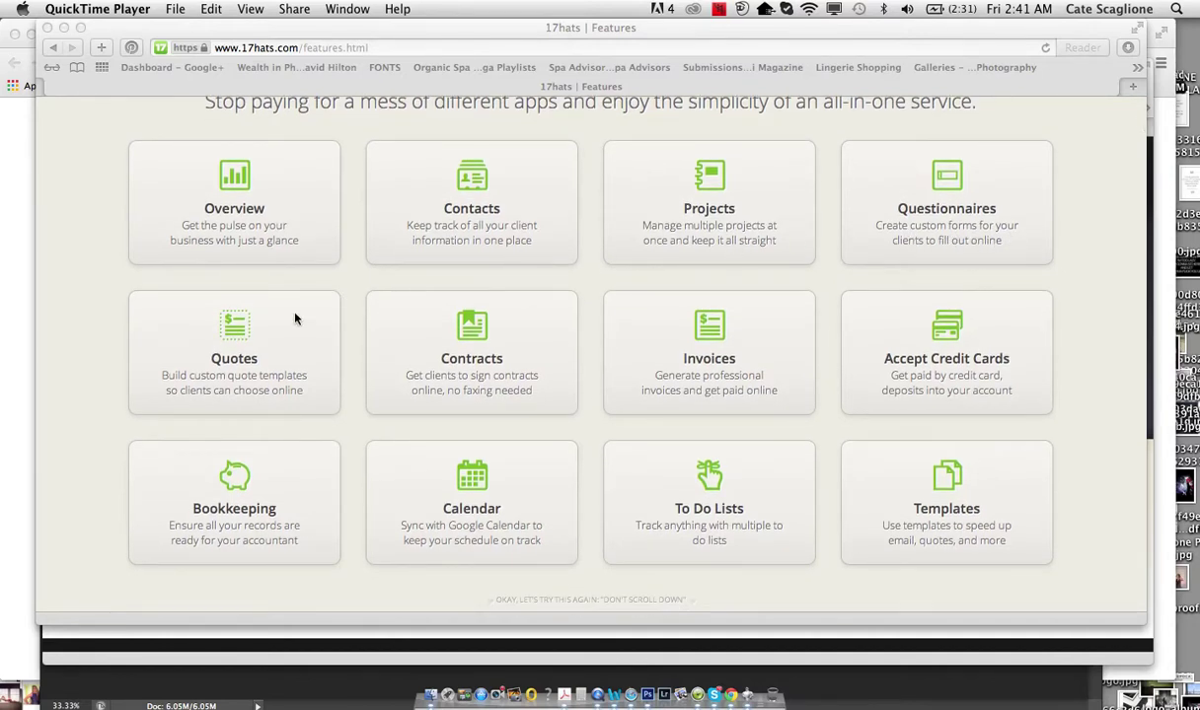
scroll(284, 395, "down", 1)
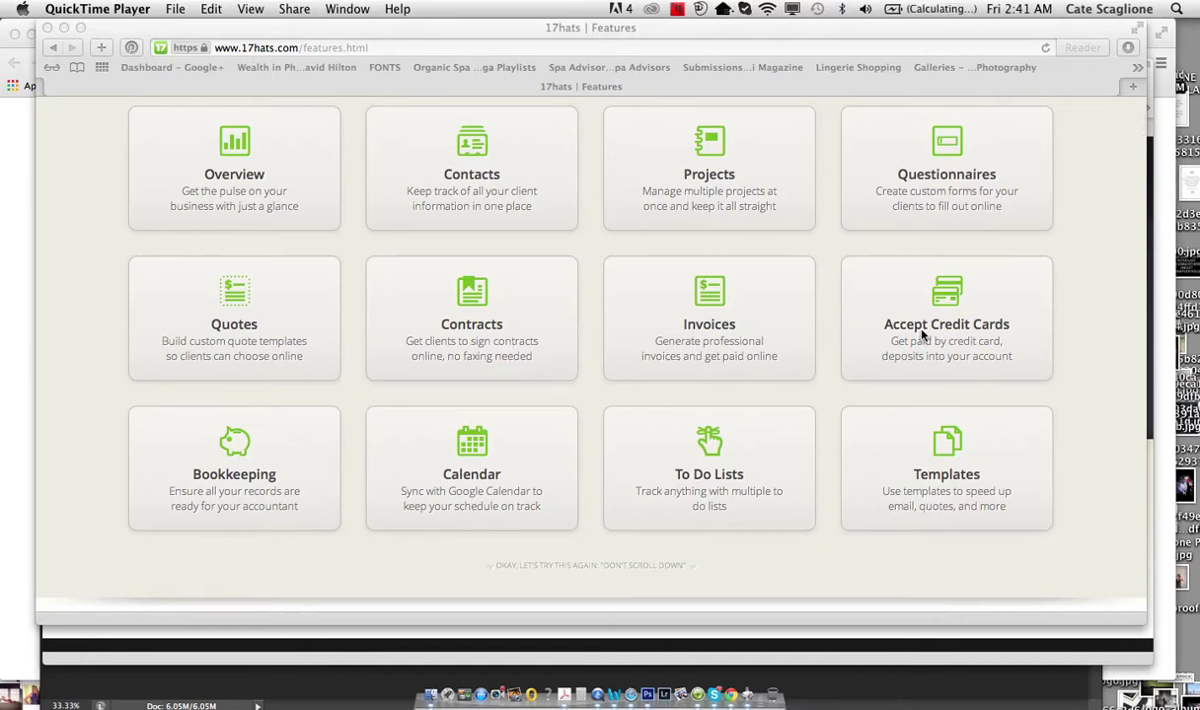
scroll(326, 483, "down", 3)
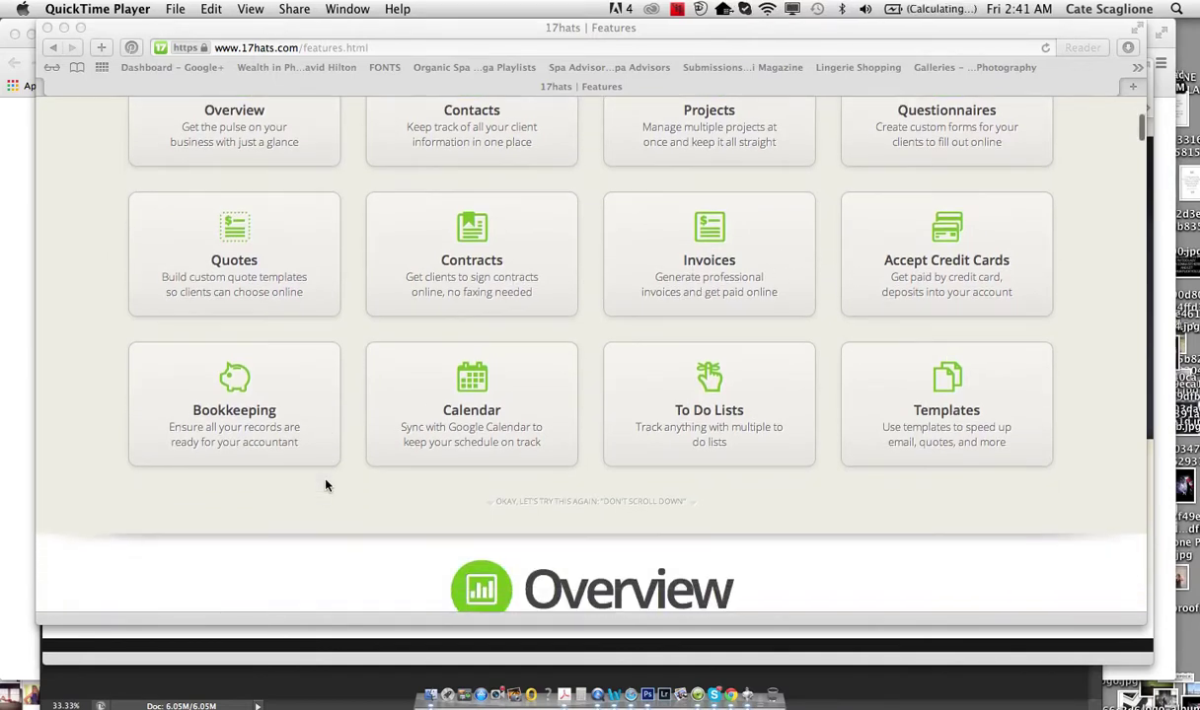
scroll(495, 407, "down", 2)
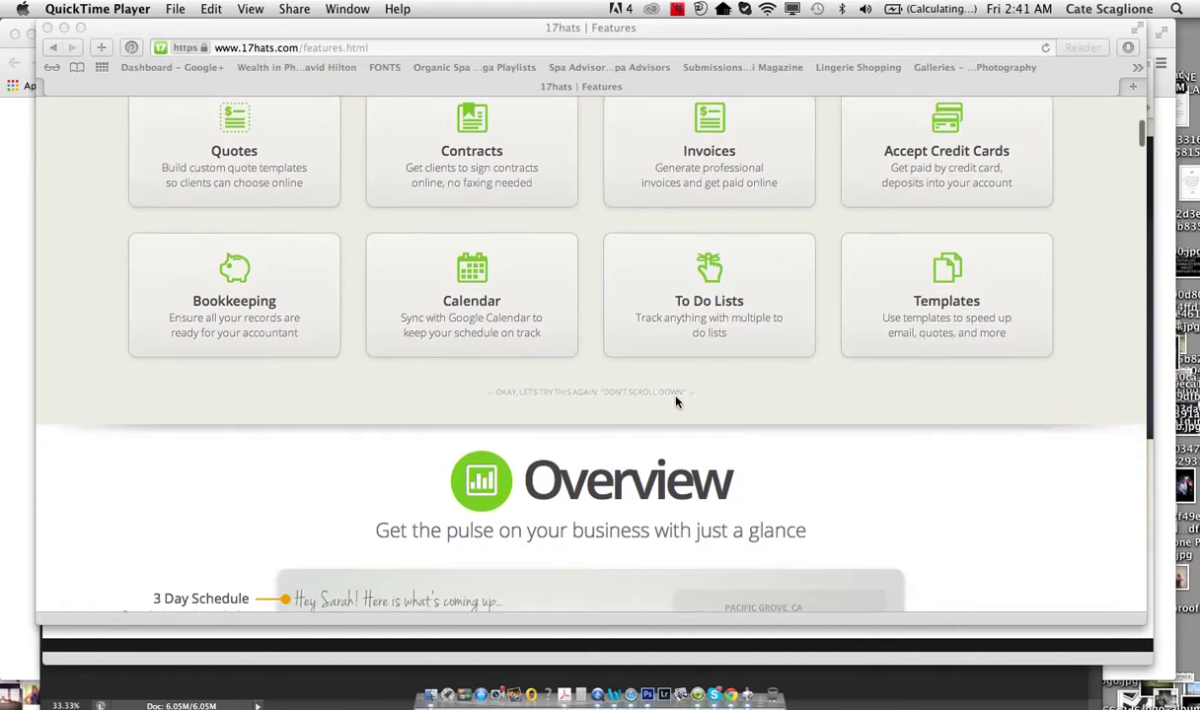
scroll(973, 333, "down", 1)
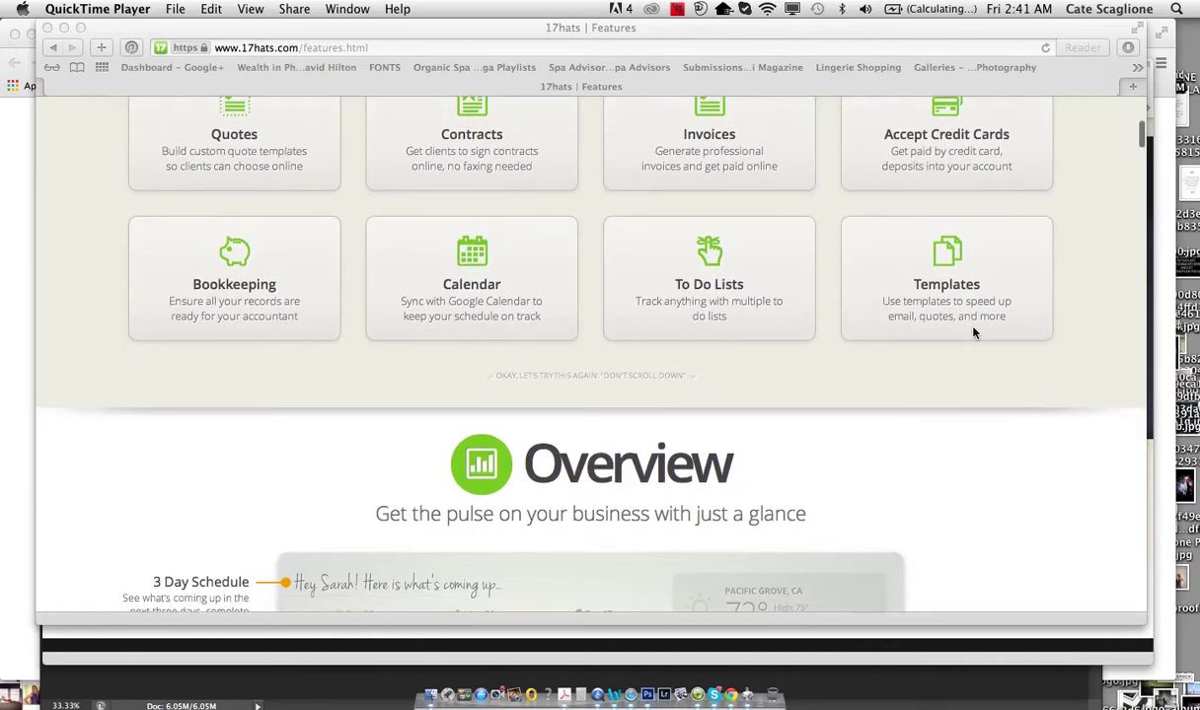
scroll(991, 325, "down", 3)
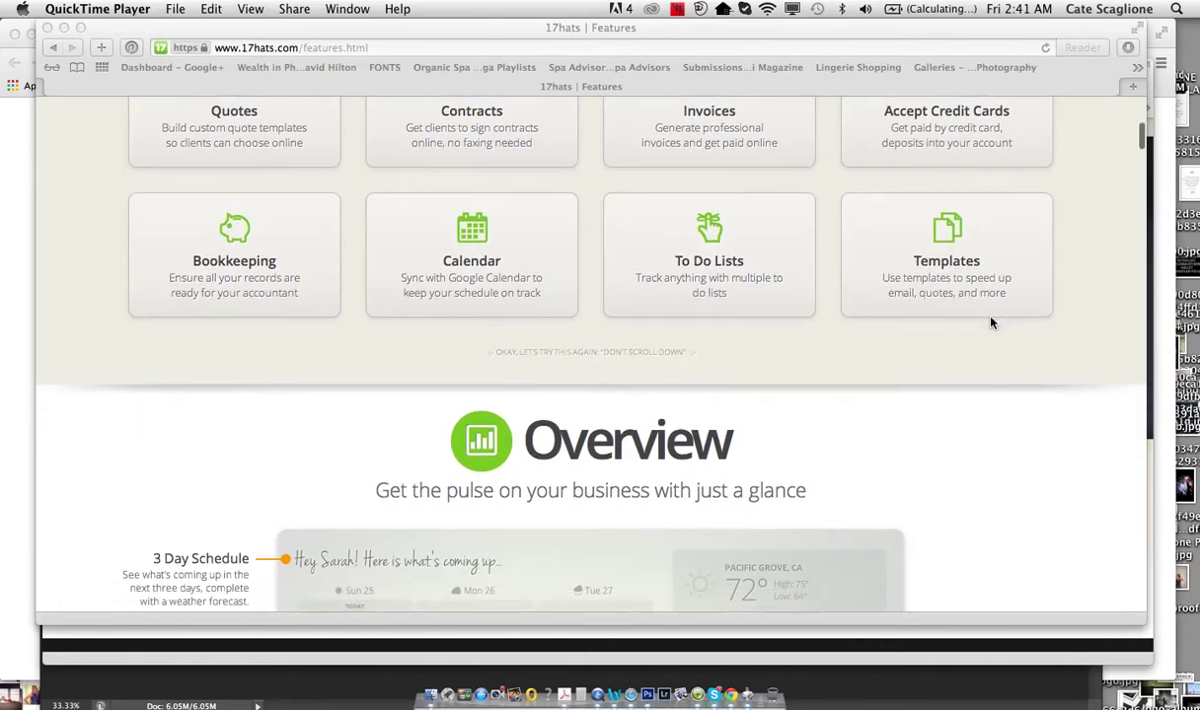
scroll(982, 410, "down", 1)
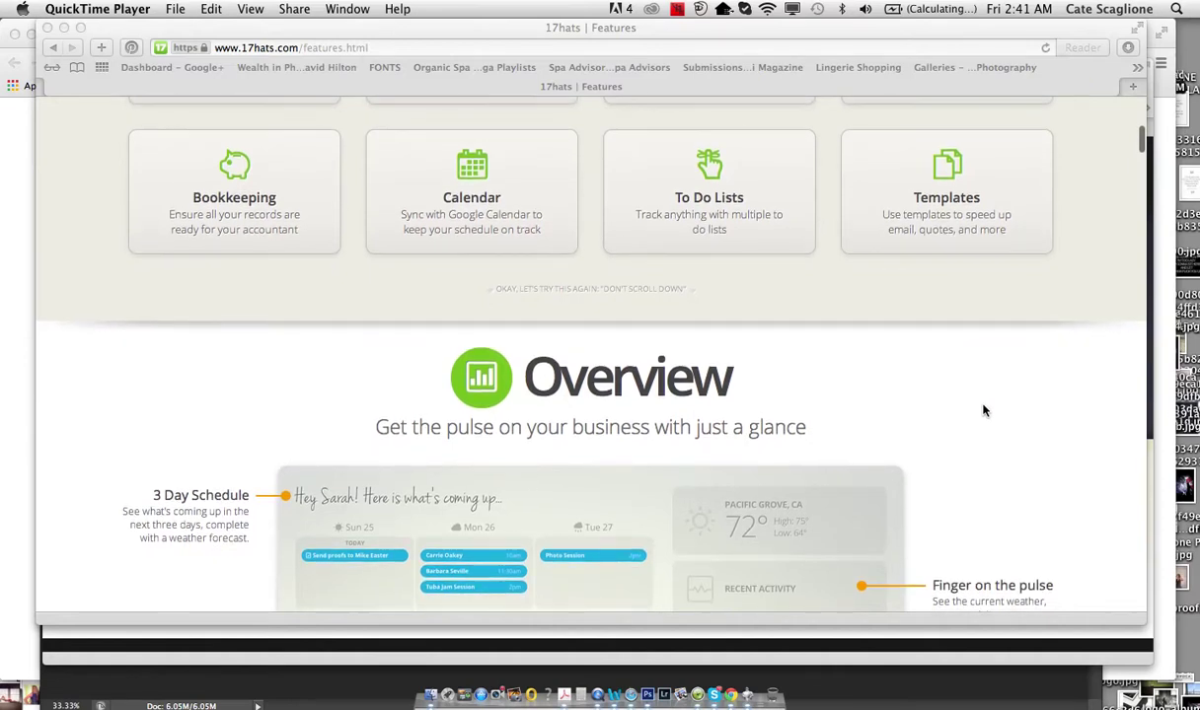
Examine the detailed Overview, Contacts and Projects sections of the features page and return to its beginning.
scroll(983, 410, "down", 5)
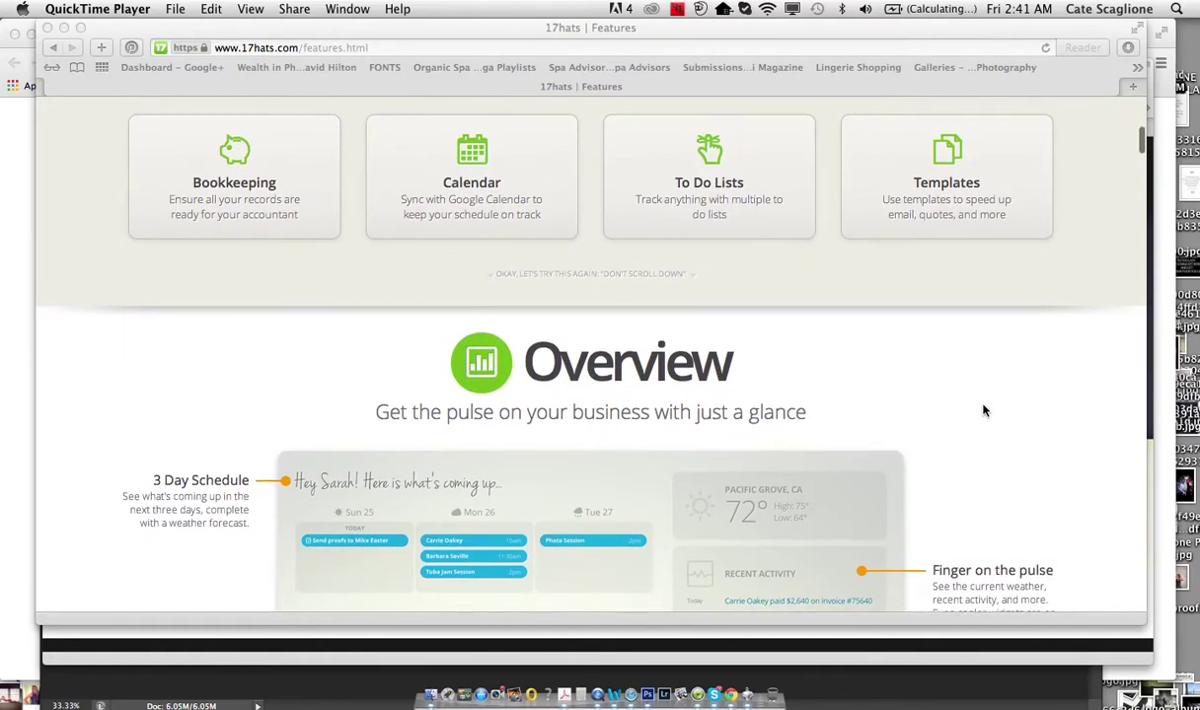
scroll(982, 410, "down", 3)
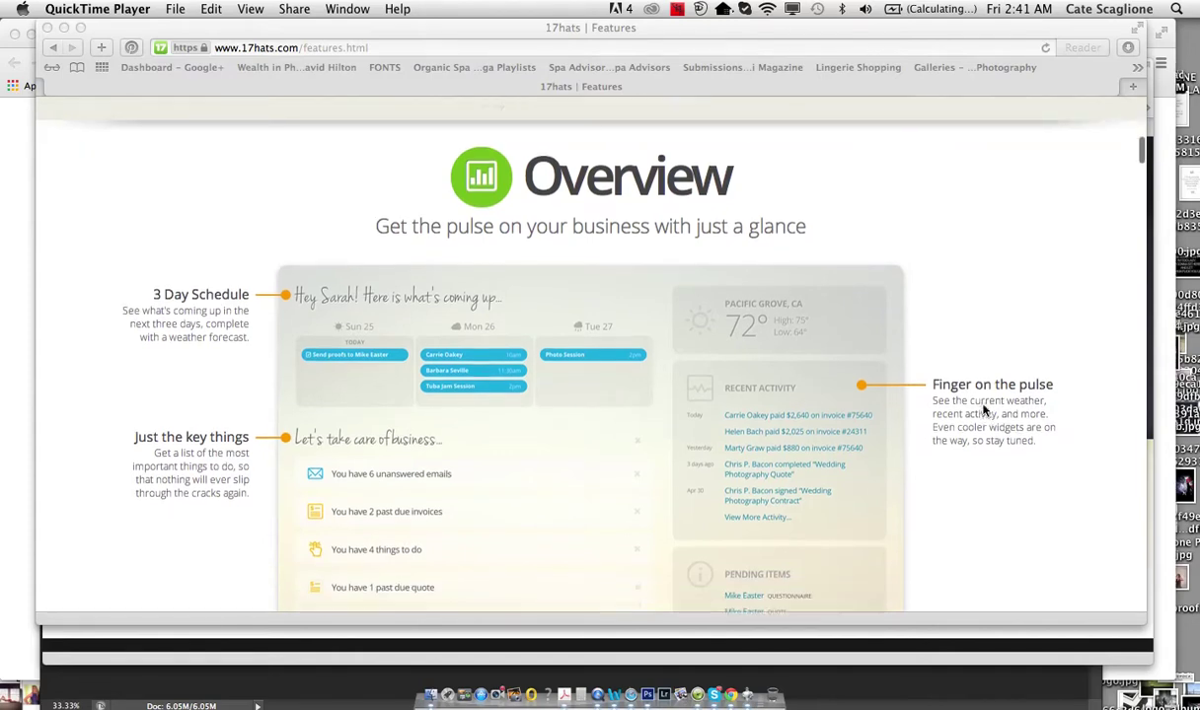
scroll(983, 409, "down", 1)
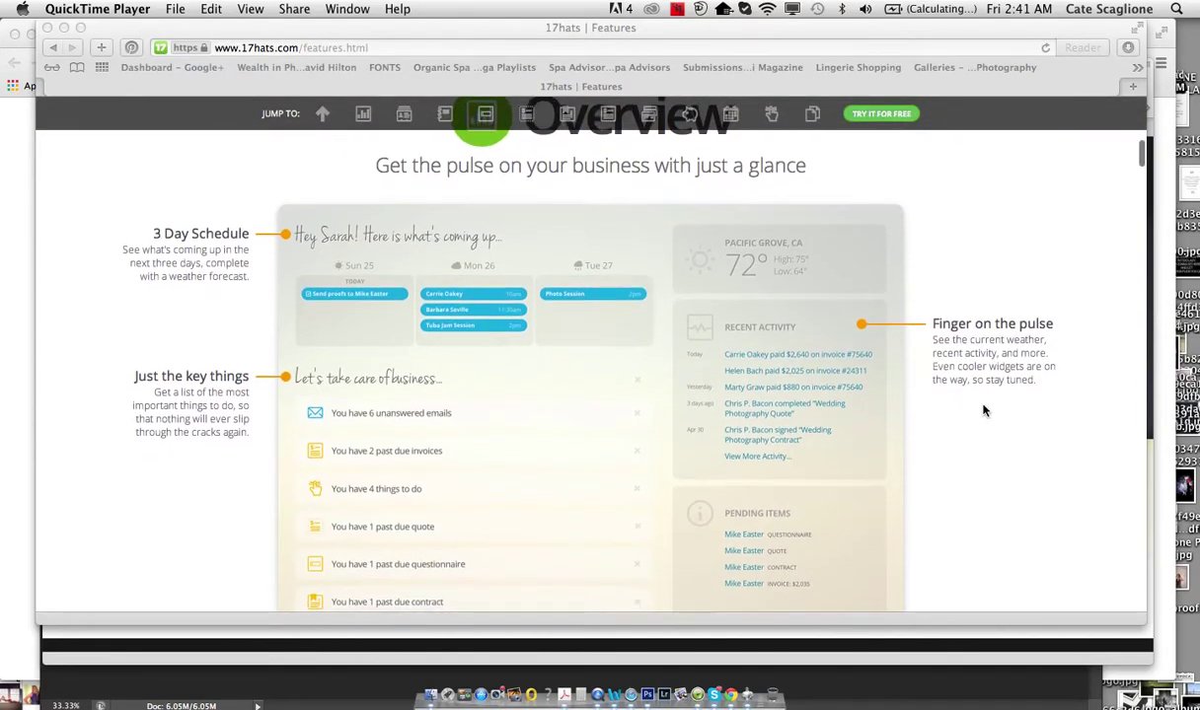
scroll(983, 409, "down", 15)
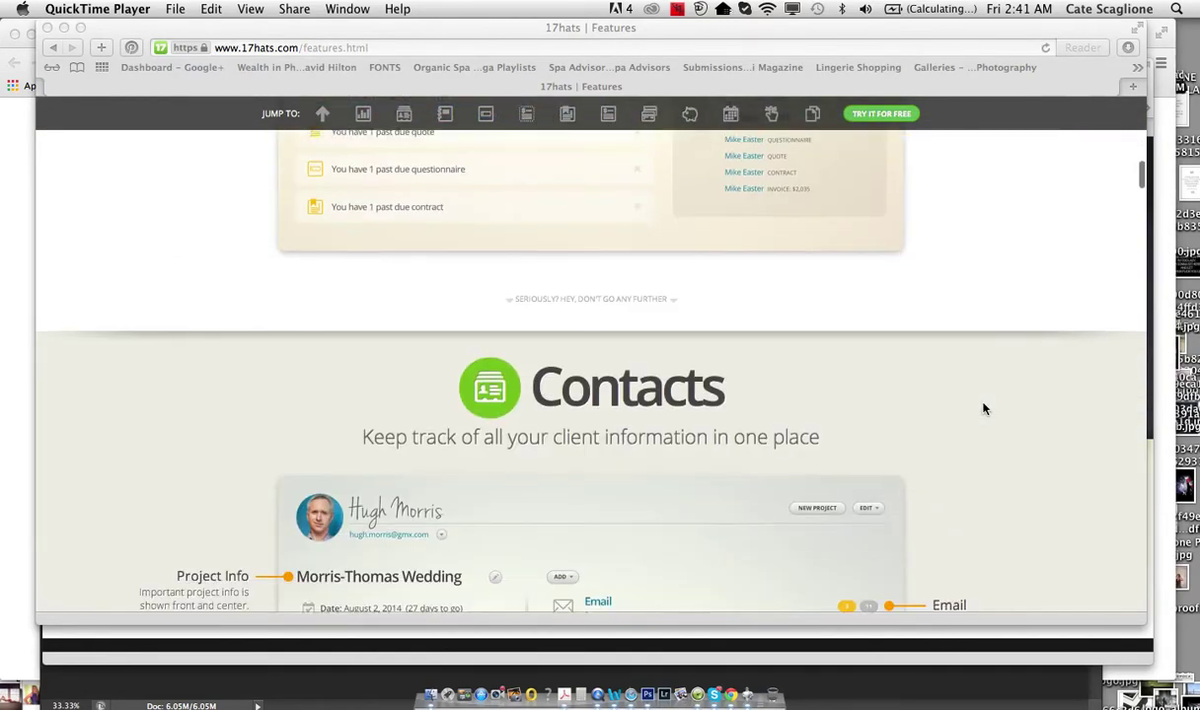
scroll(982, 409, "down", 12)
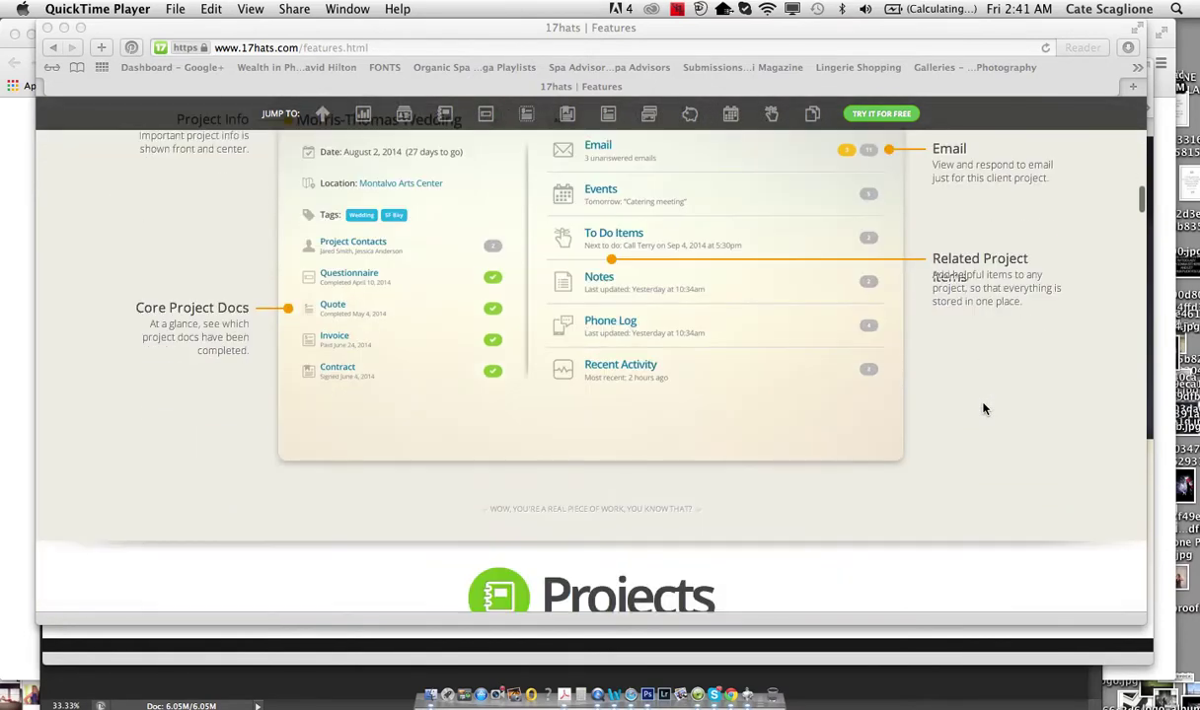
scroll(983, 410, "down", 4)
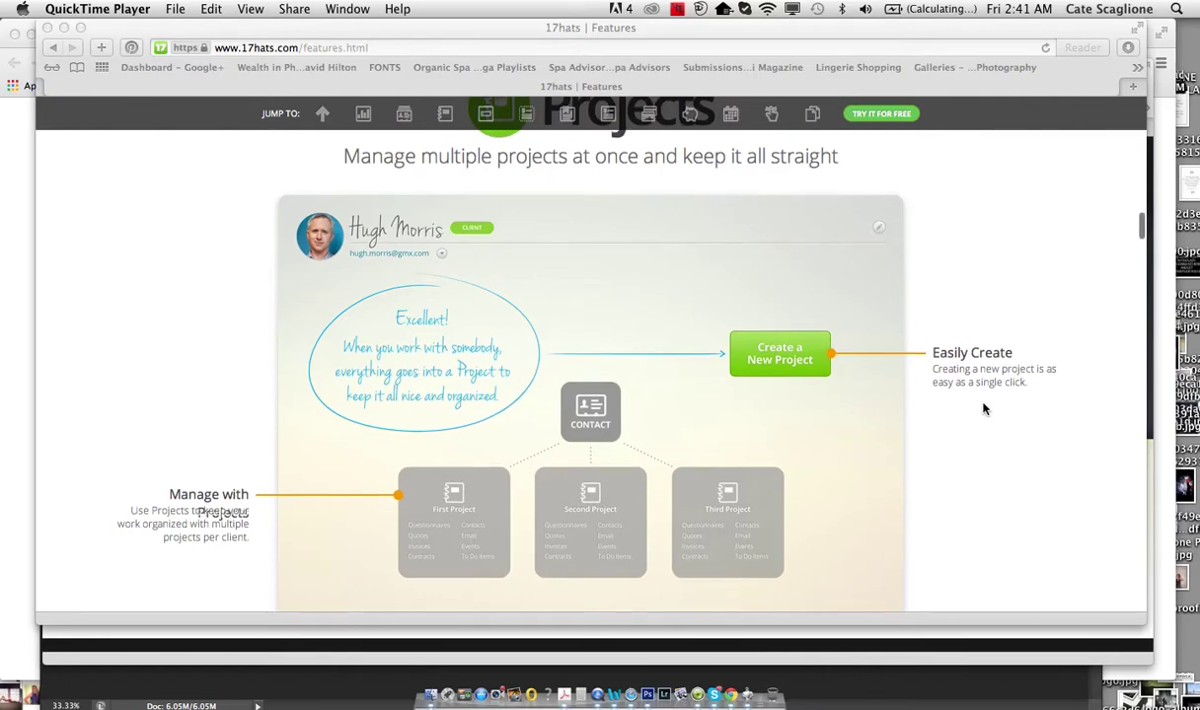
scroll(983, 410, "up", 6)
scroll(983, 410, "up", 15)
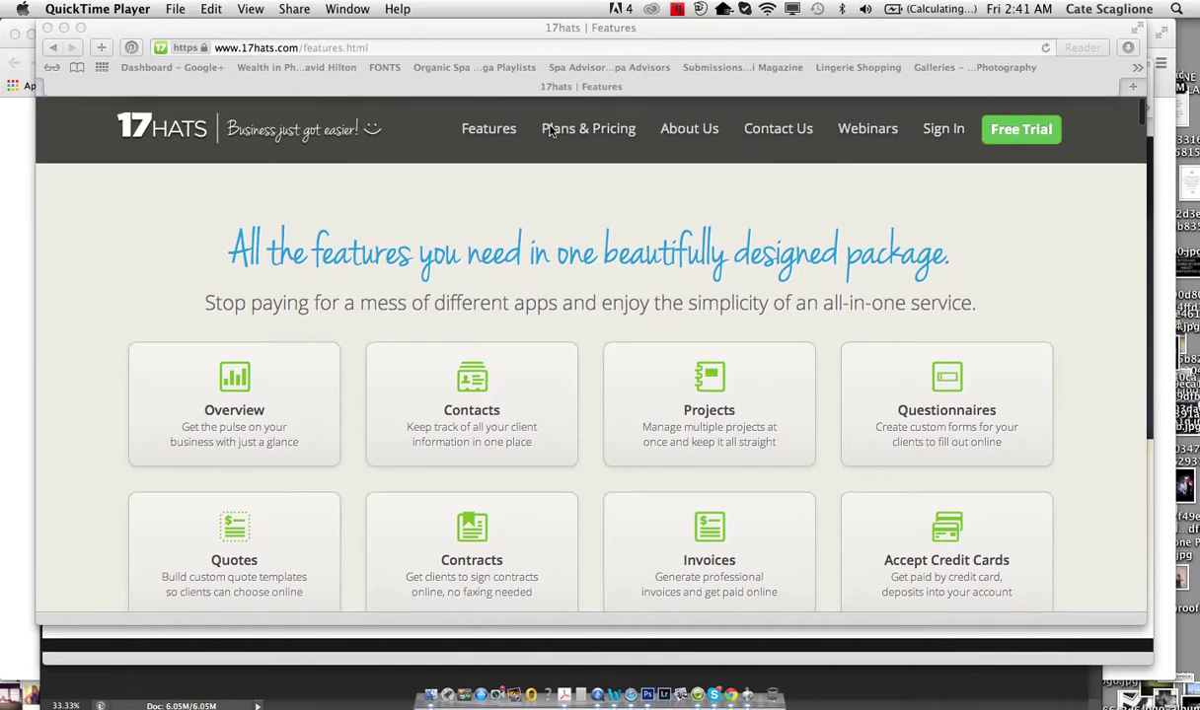
Go to the 17hats.com home page and sign in to the account dashboard.
left_click(353, 50)
left_click(361, 47)
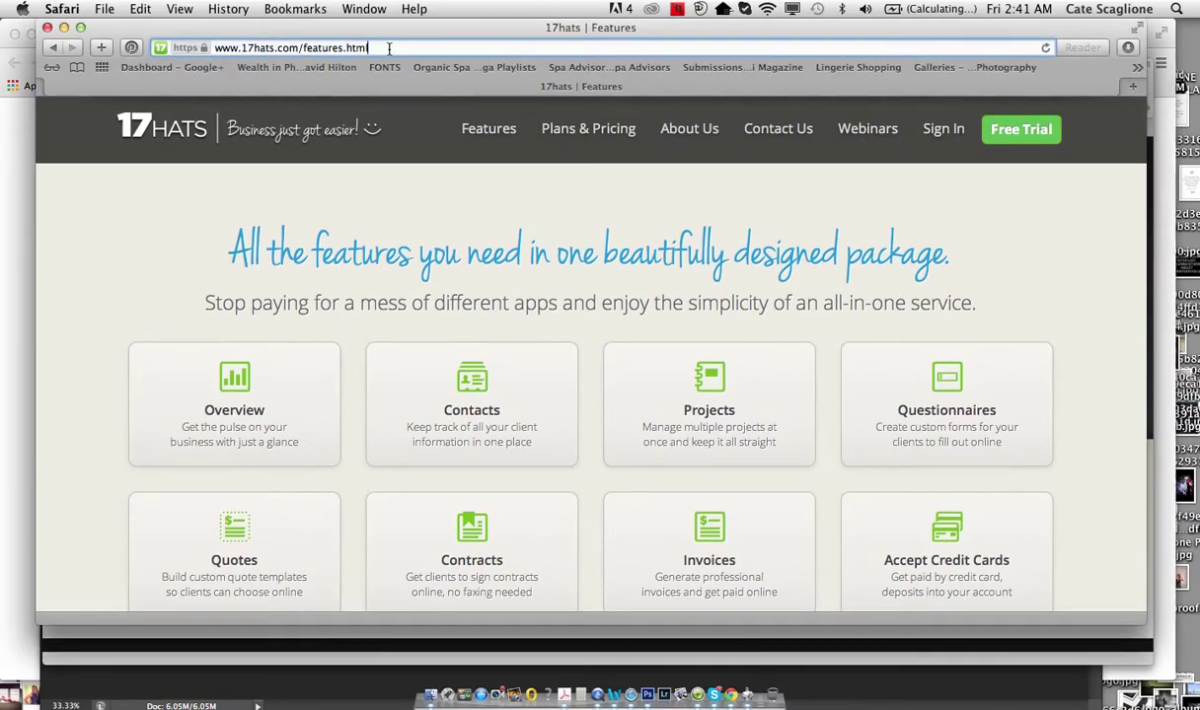
type("1")
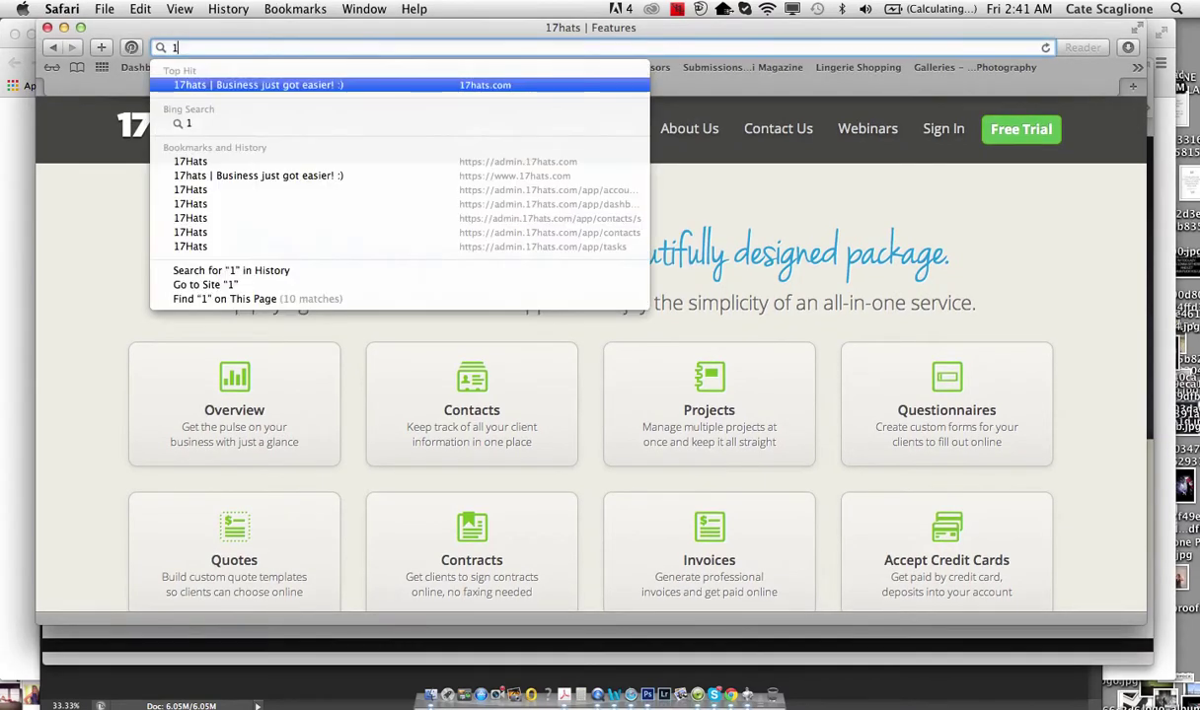
type("7hats.com")
key("Return")
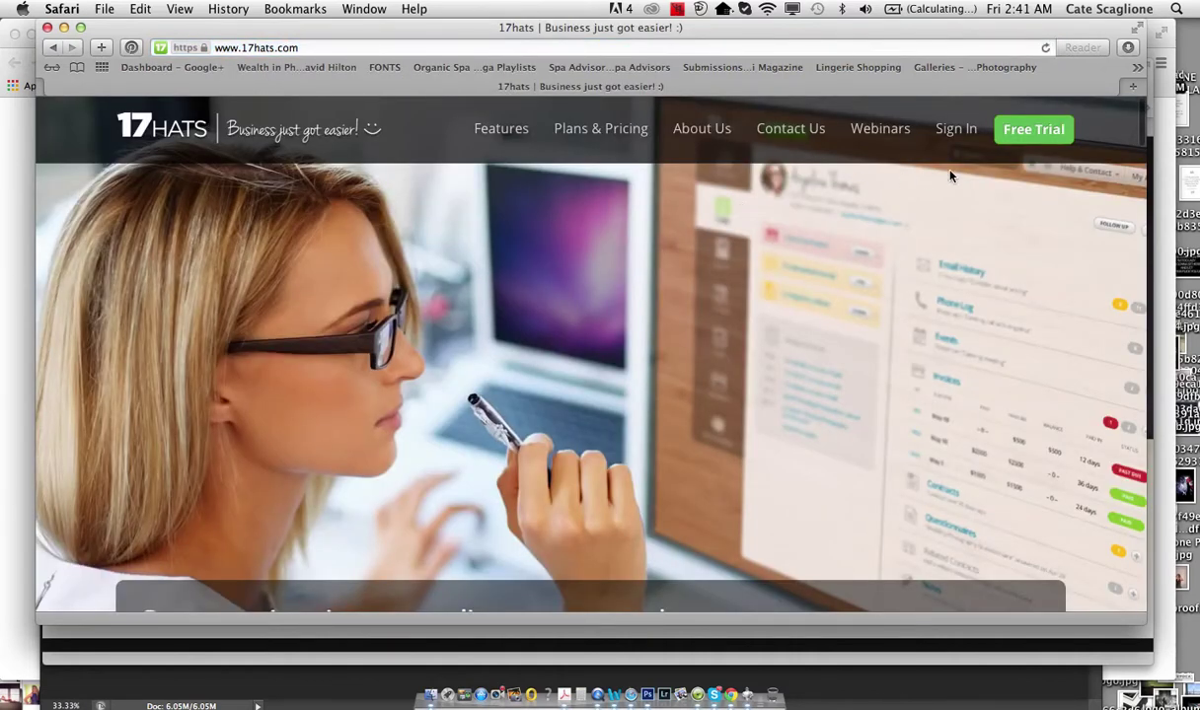
left_click(955, 130)
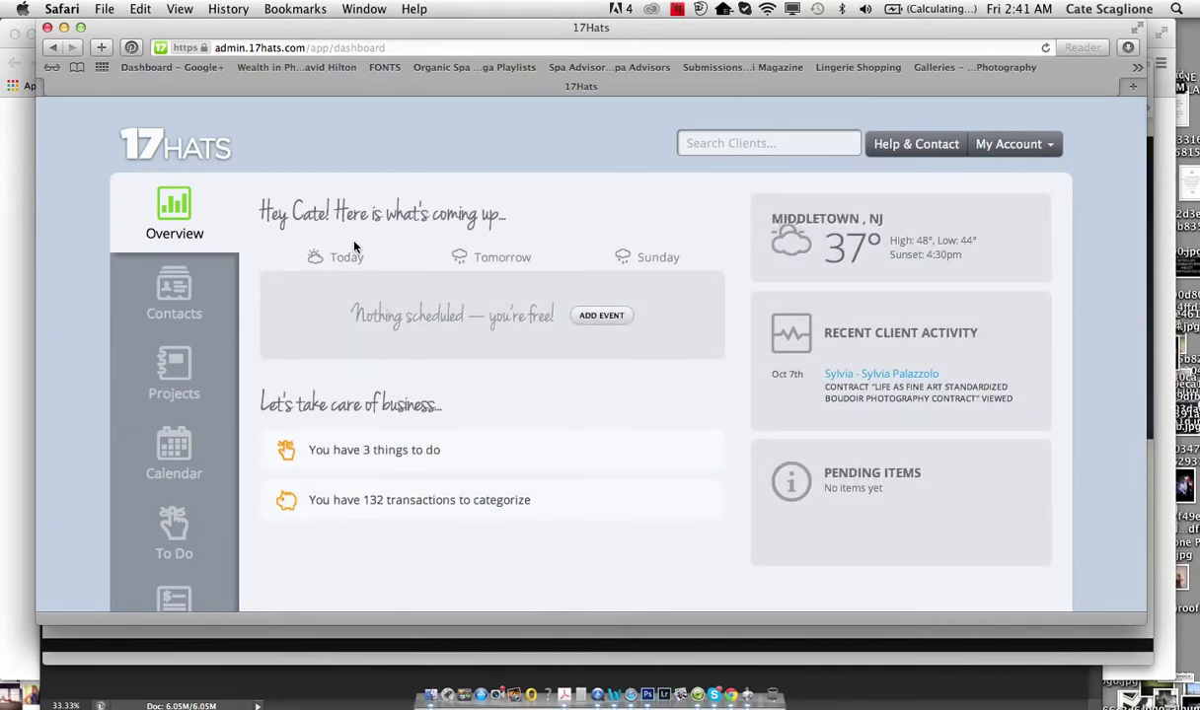
View the new event form for tomorrow, close it without saving, and review the dashboard's schedule and business reminders.
left_click(521, 259)
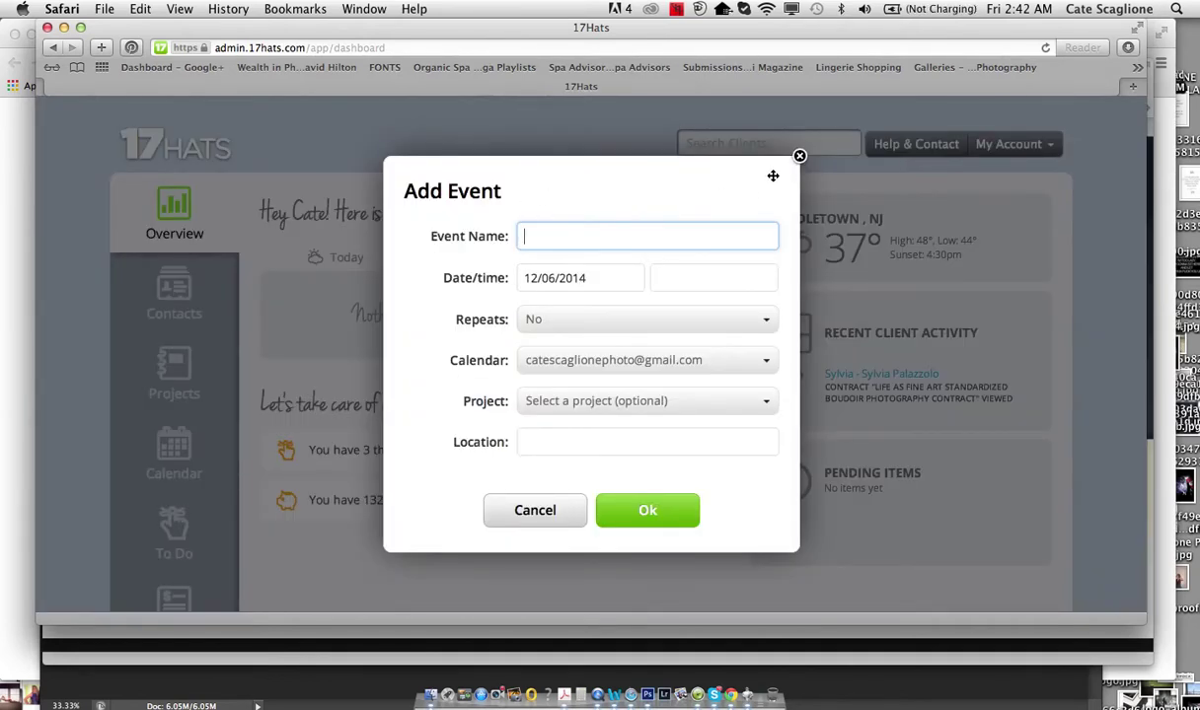
left_click(799, 156)
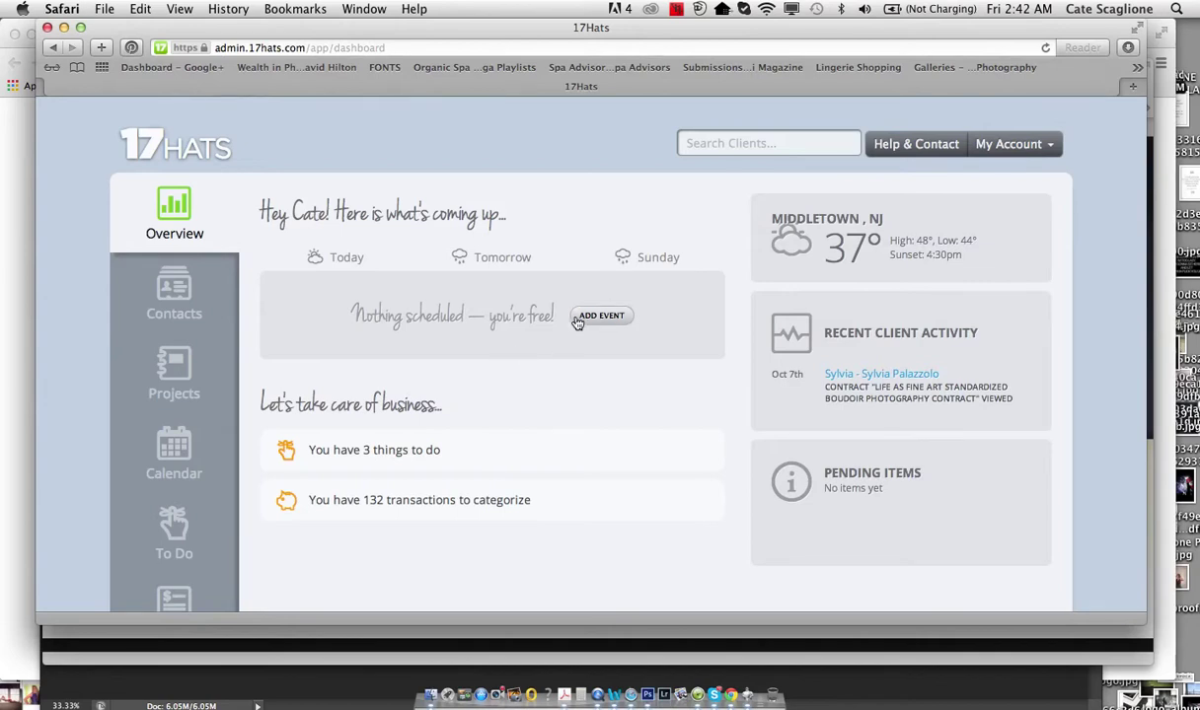
left_click_drag(367, 316, 544, 317)
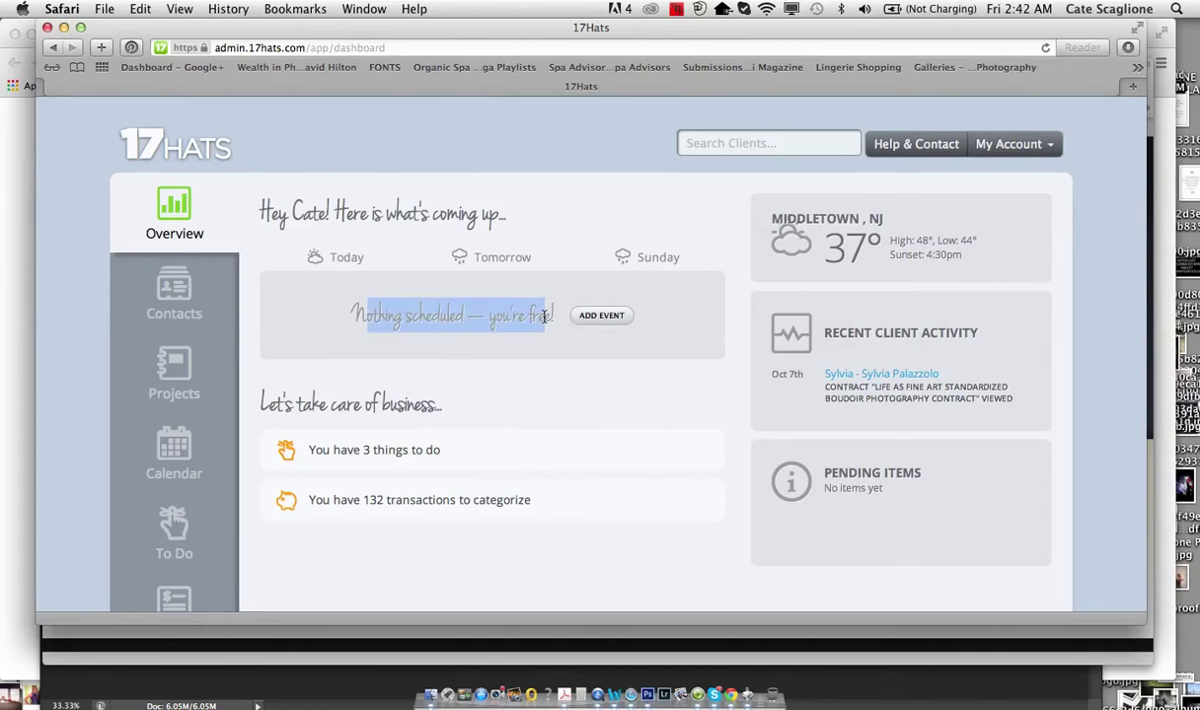
left_click_drag(446, 395, 545, 436)
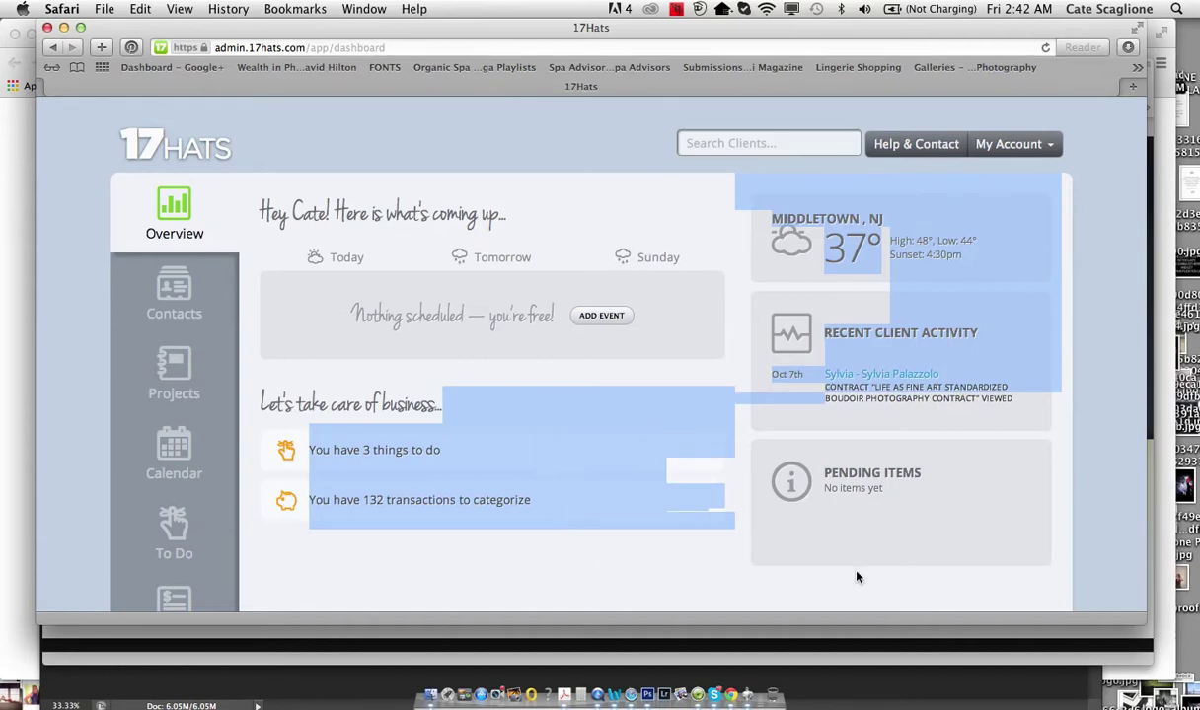
Open the contacts list and show its import and export options.
left_click(174, 296)
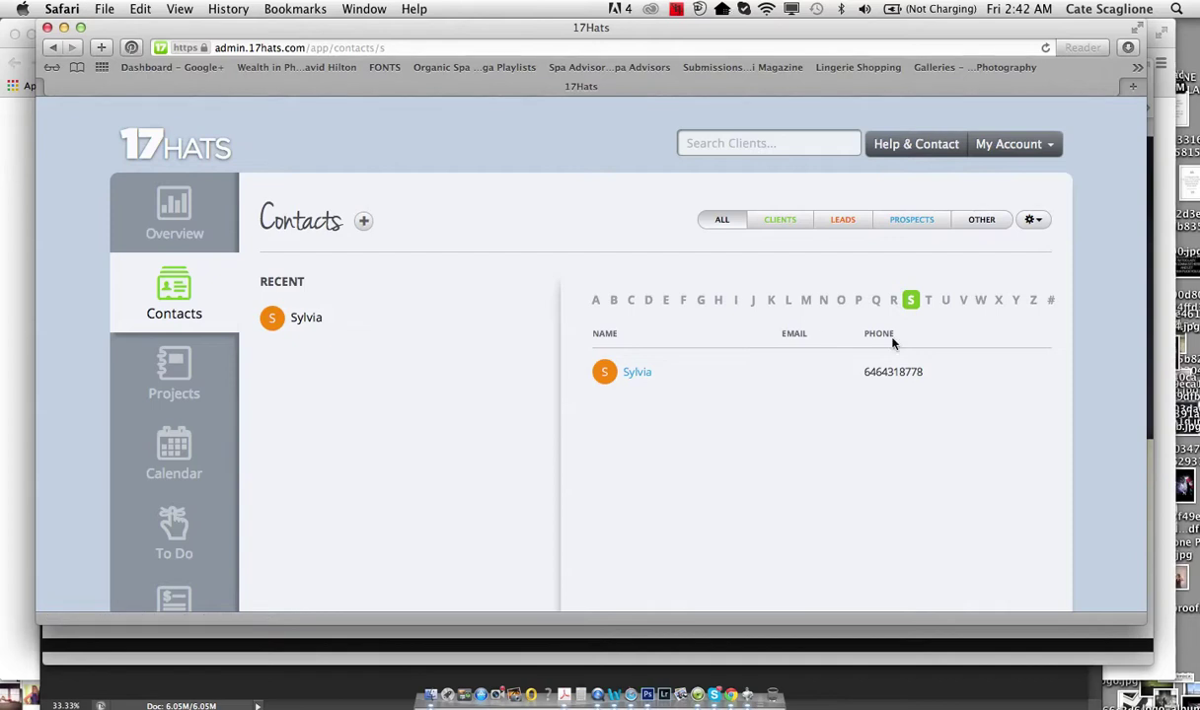
left_click(1034, 221)
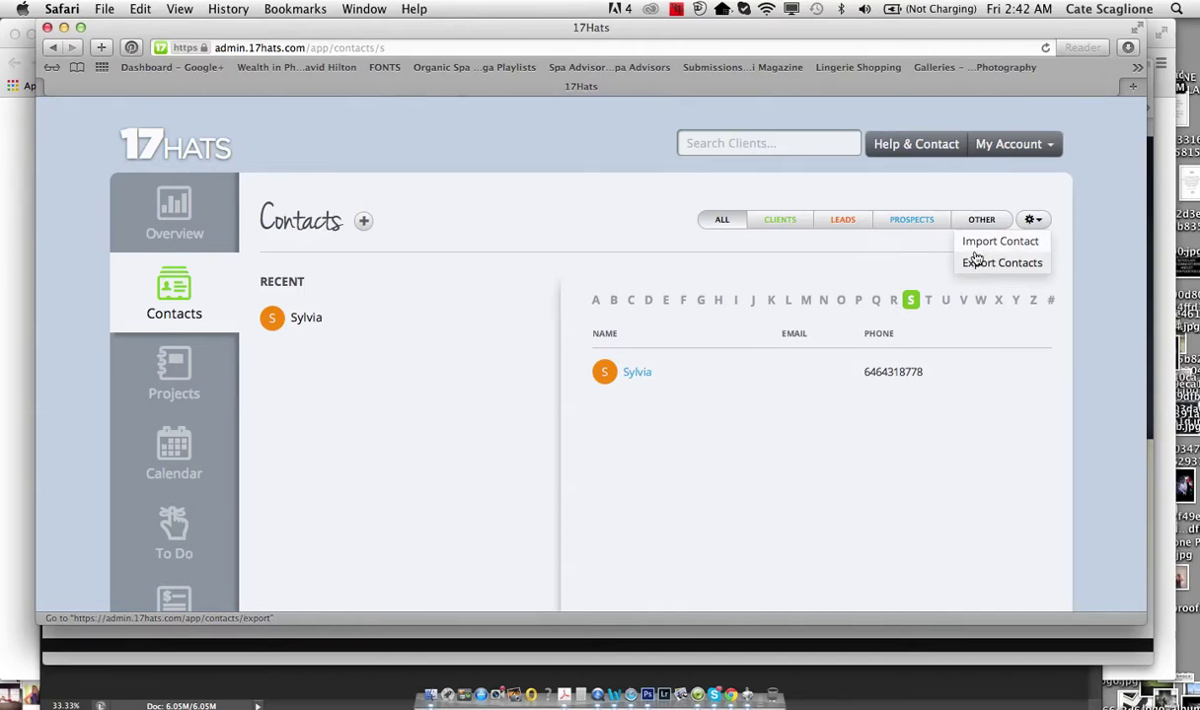
Open the first client project from the projects overview and examine its details and the items that can be added.
left_click(179, 363)
scroll(497, 451, "down", 4)
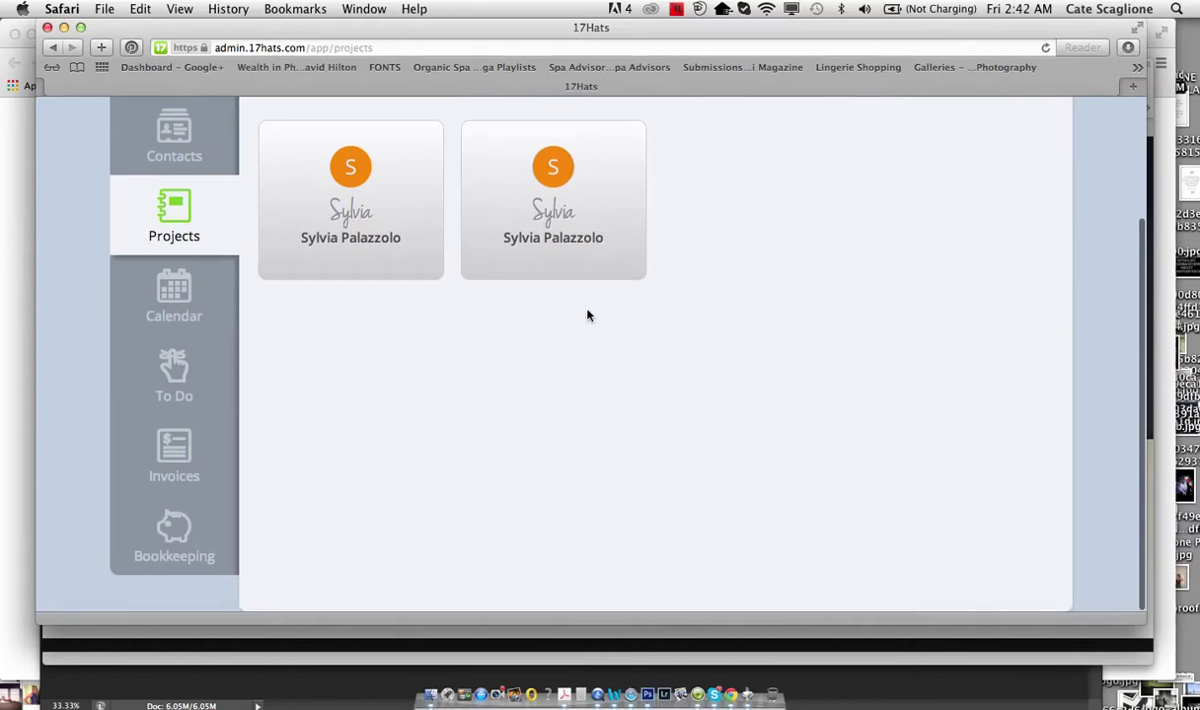
left_click(383, 220)
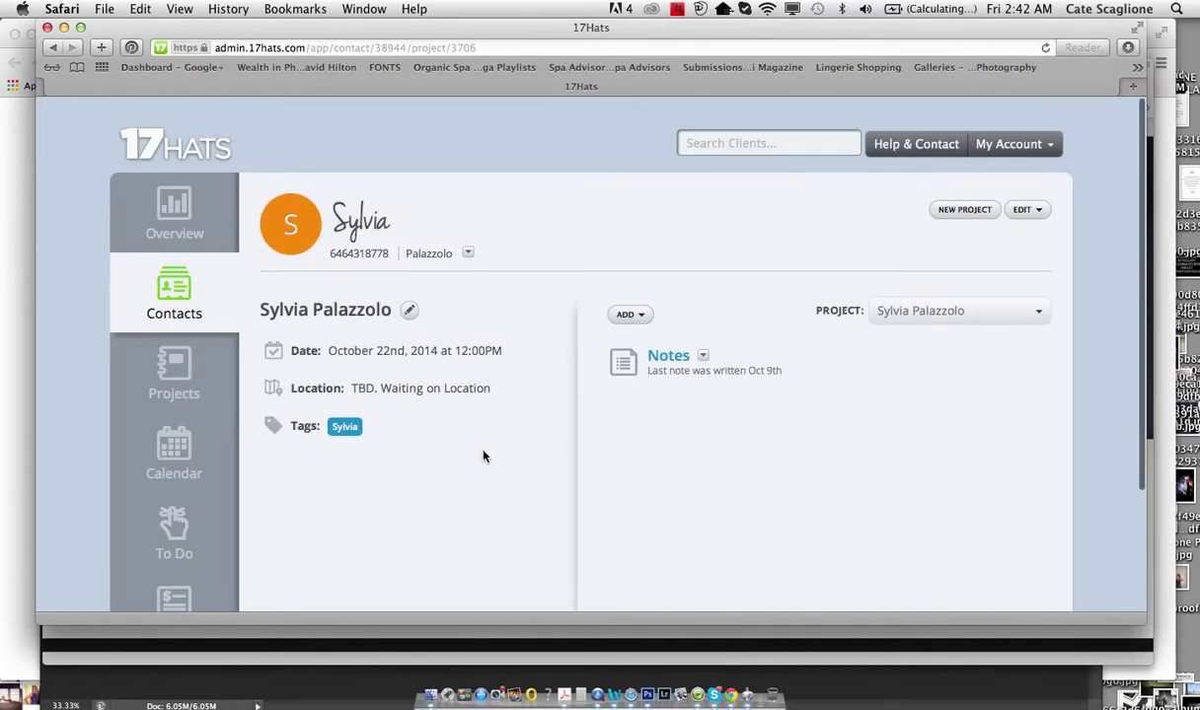
scroll(484, 454, "down", 1)
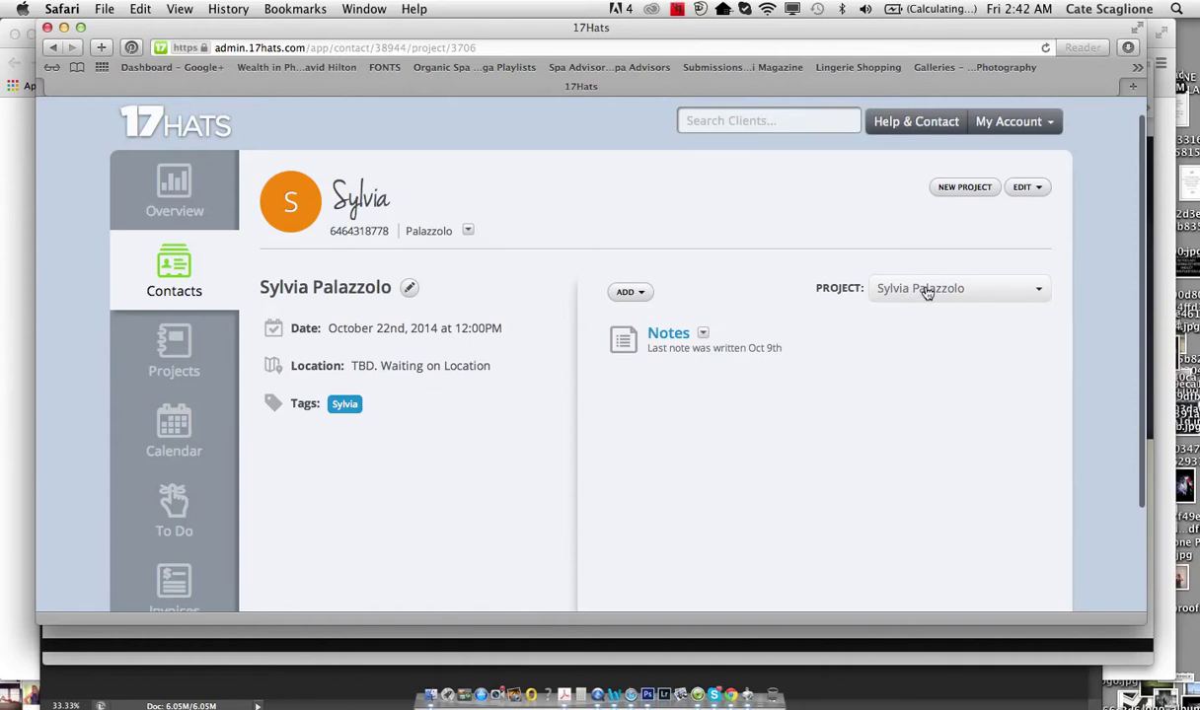
left_click(631, 293)
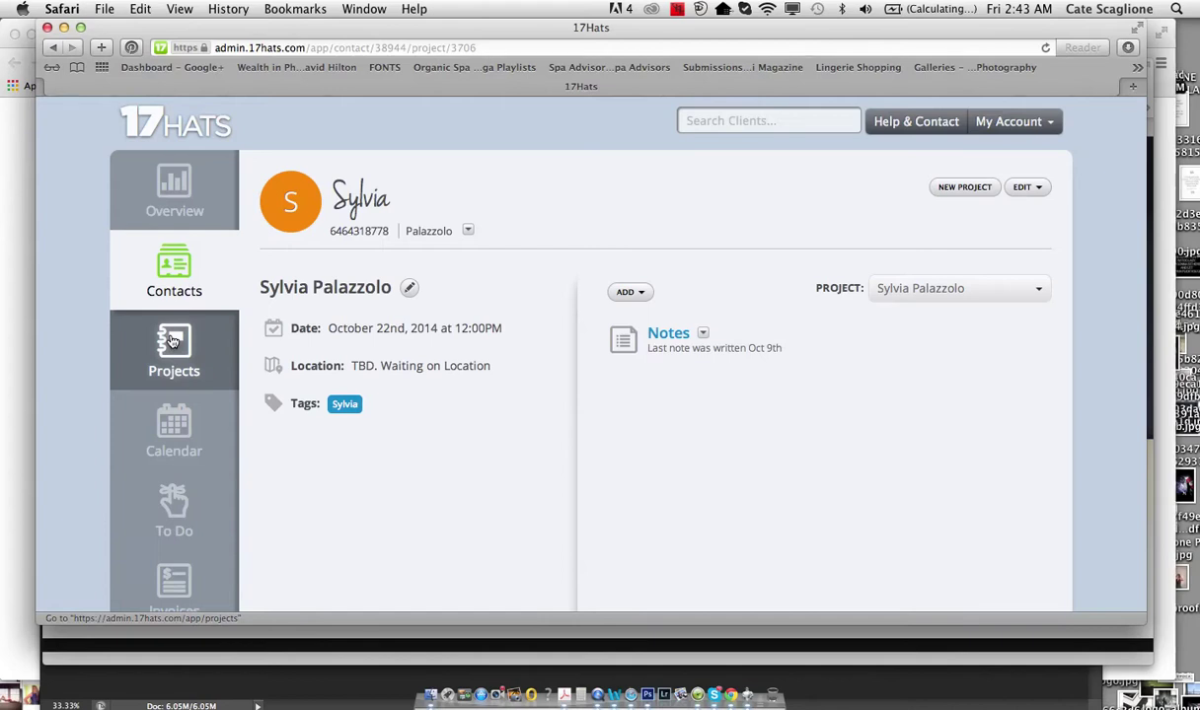
Open the calendar by way of the projects overview and look through the current week's hours.
left_click(173, 340)
left_click(173, 449)
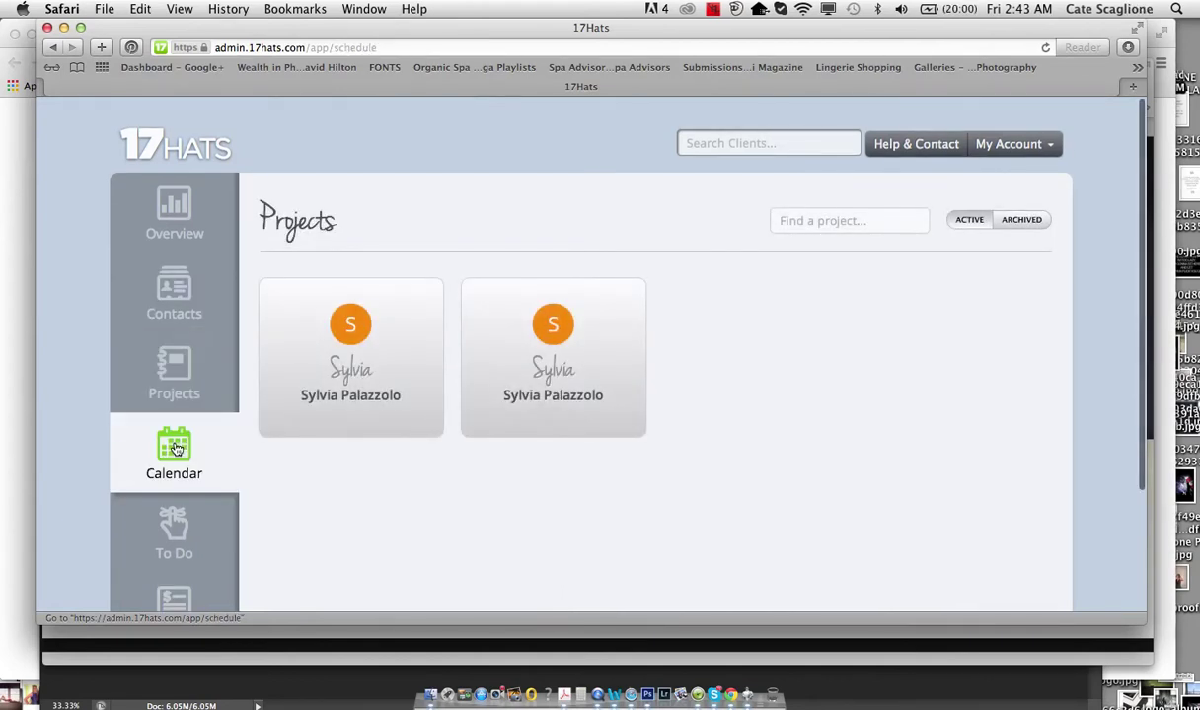
scroll(427, 537, "down", 4)
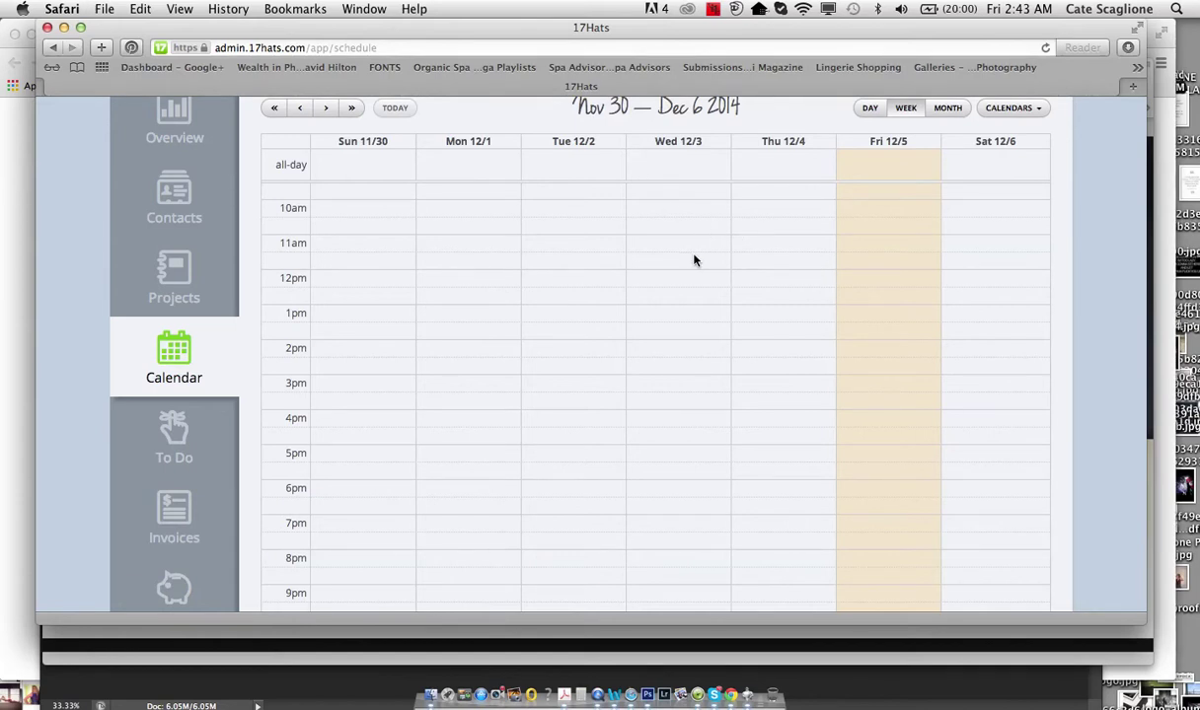
scroll(454, 375, "down", 3)
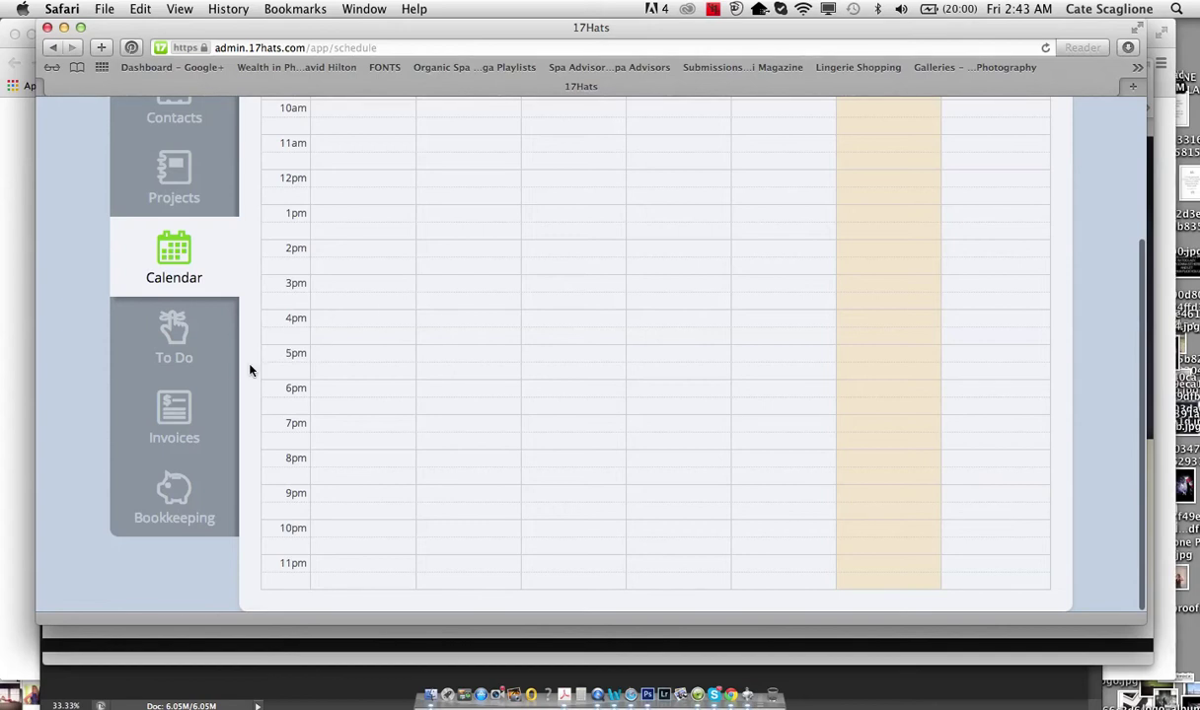
Open the To Do lists and view the Due & Upcoming tasks.
left_click(185, 344)
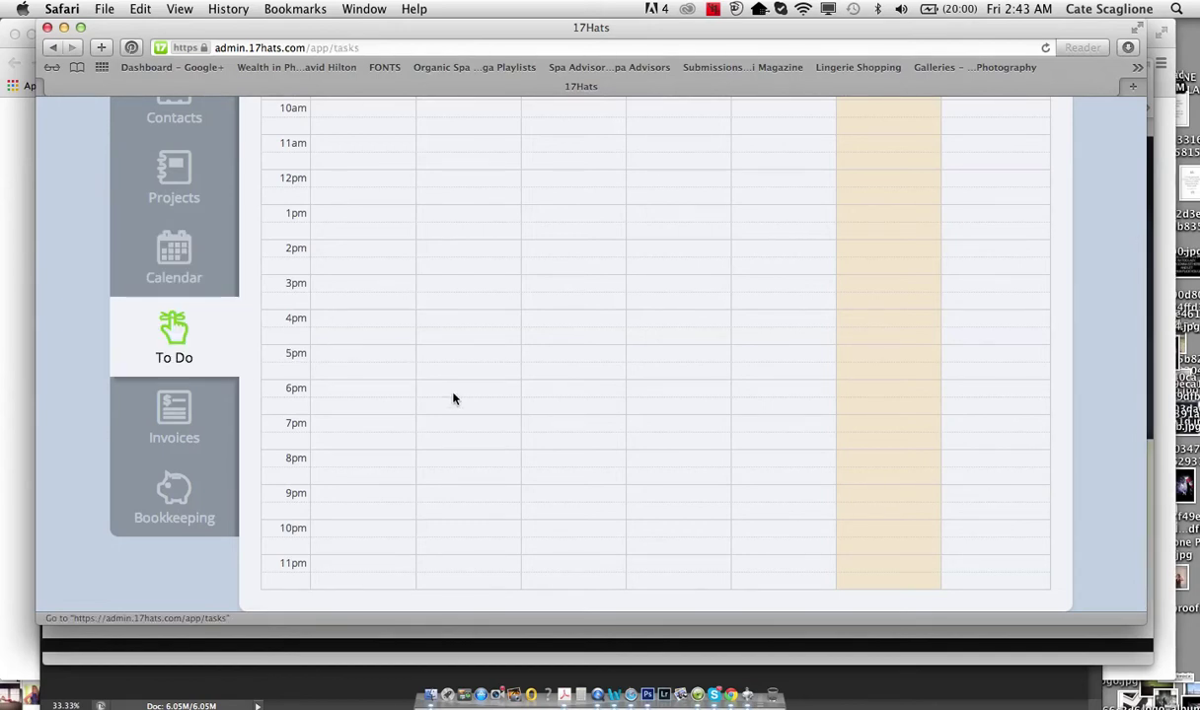
scroll(452, 410, "down", 2)
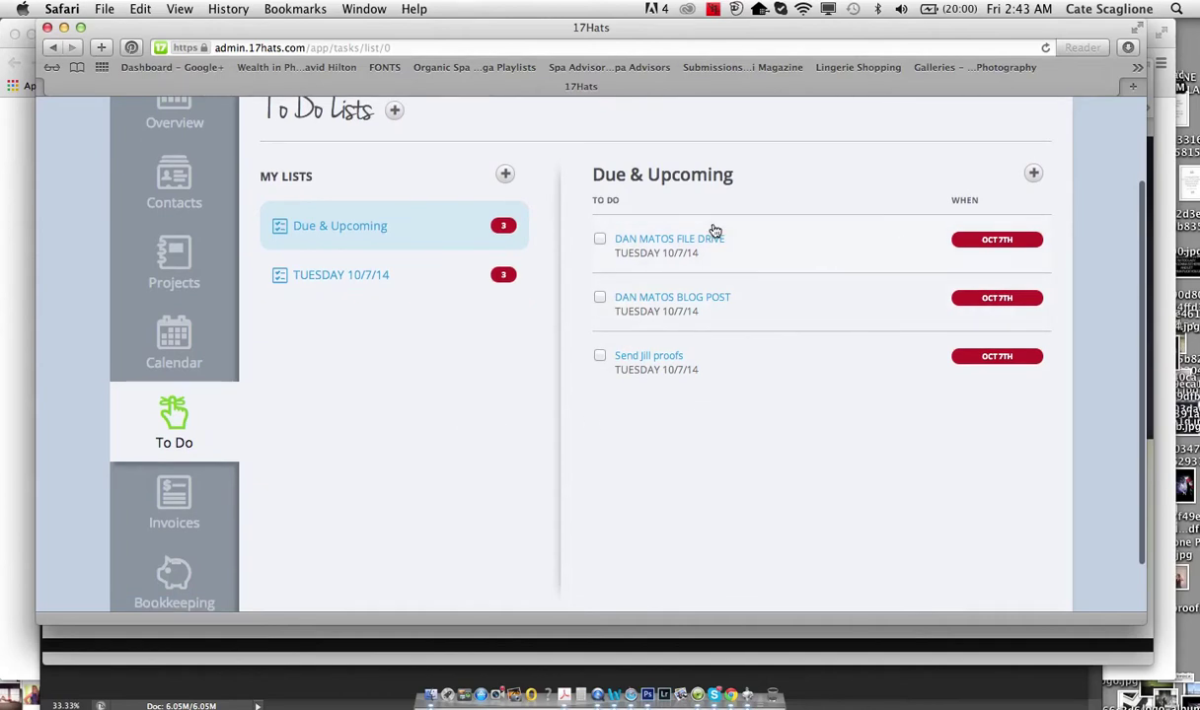
Toggle the file drive to-do's completion on and back off, and view the edit form of the blog post to-do.
left_click(600, 241)
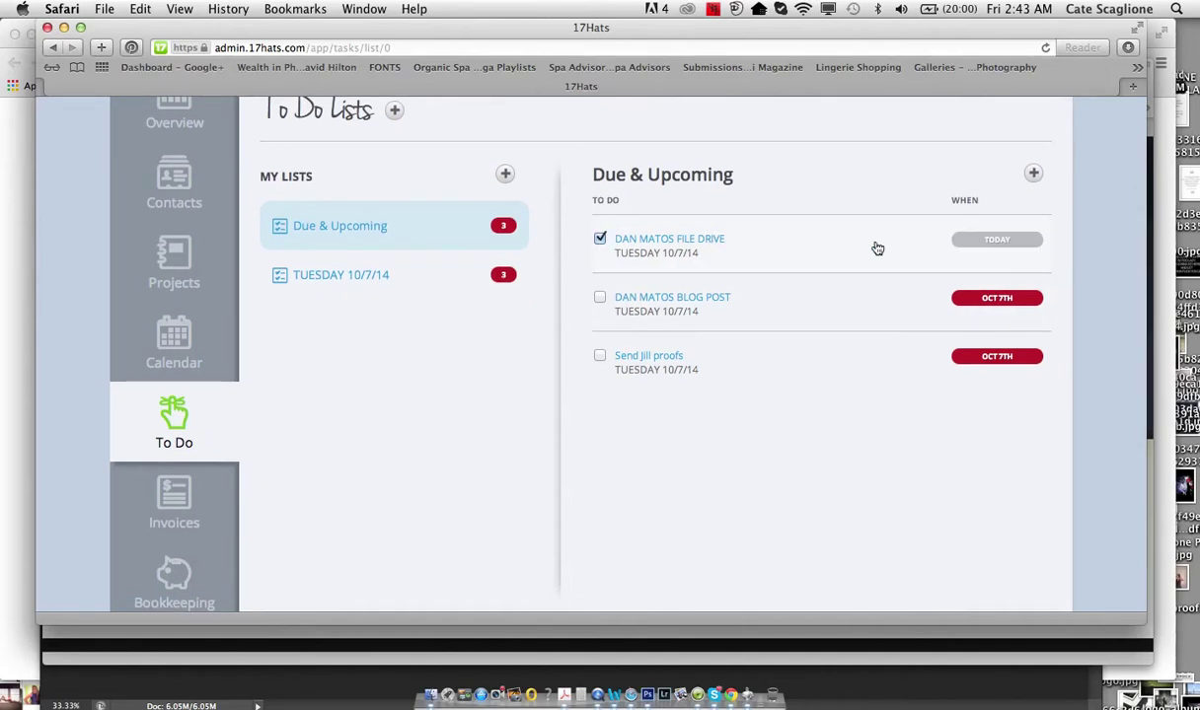
left_click(648, 298)
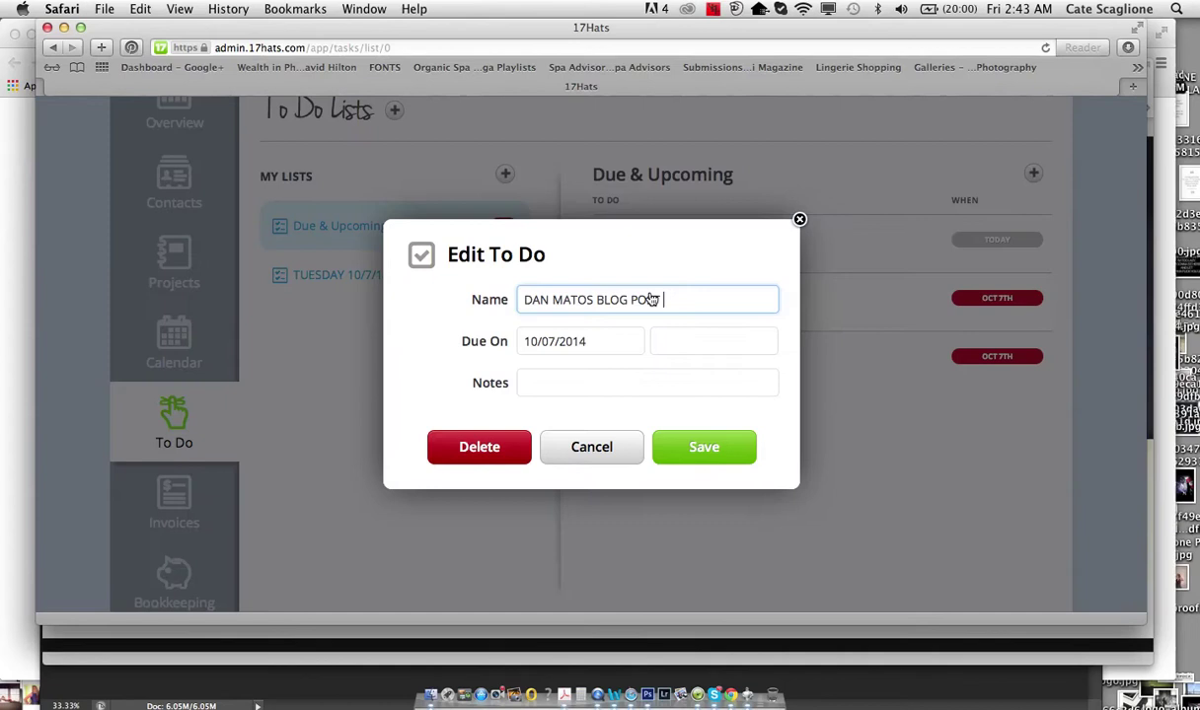
left_click(799, 220)
scroll(687, 343, "up", 3)
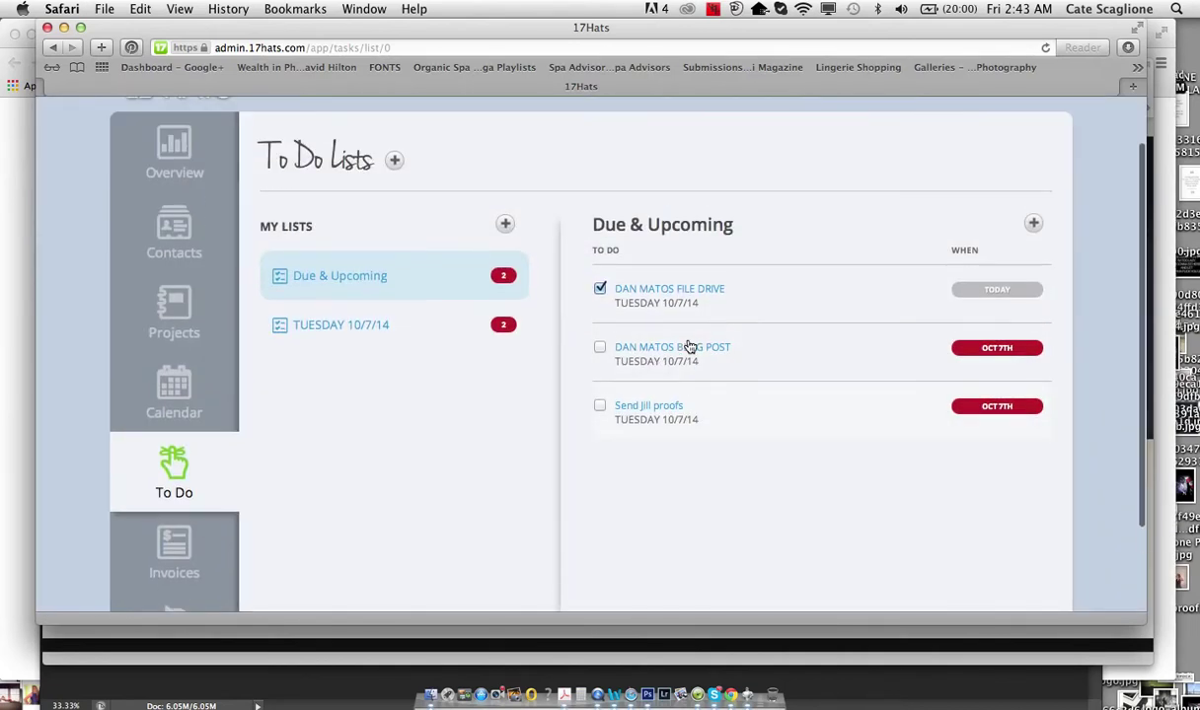
scroll(951, 292, "up", 2)
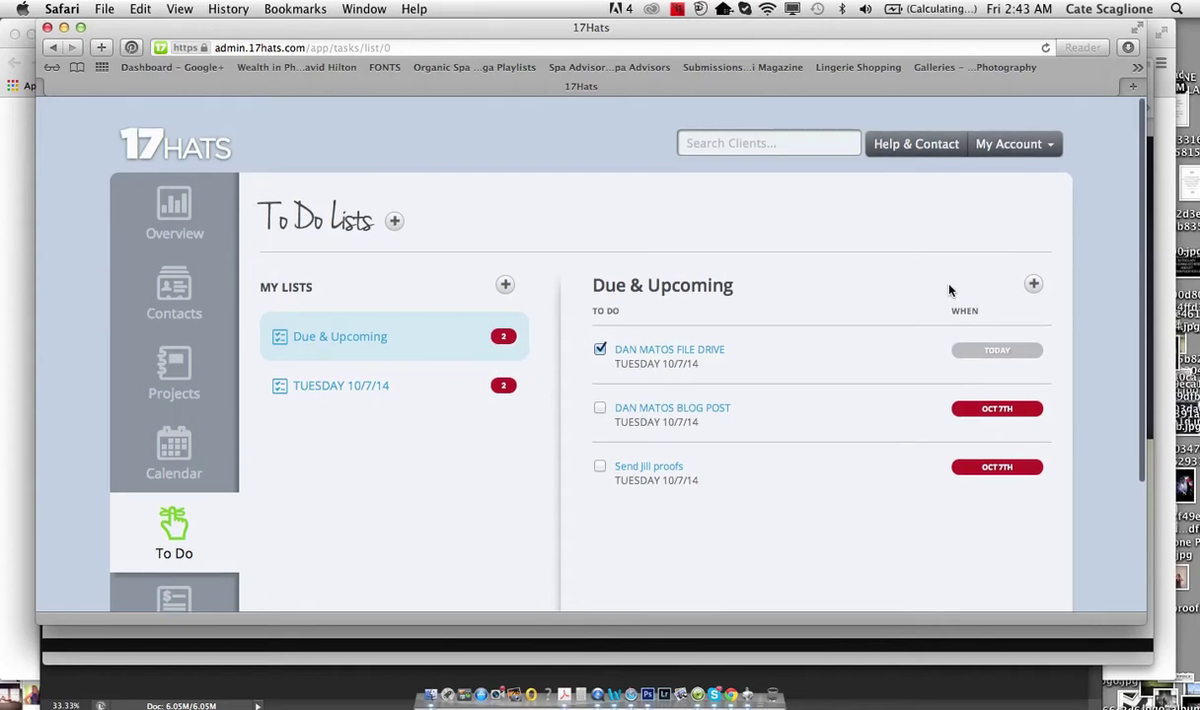
scroll(950, 293, "down", 3)
scroll(951, 292, "down", 2)
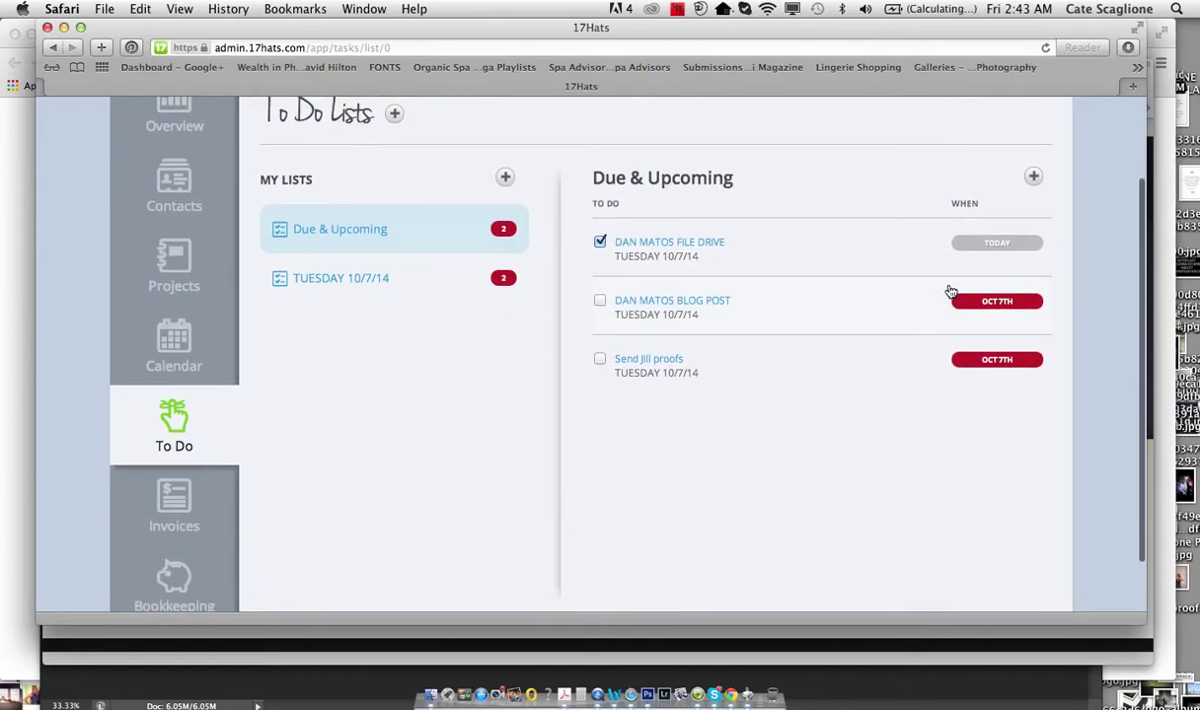
left_click(599, 240)
Open the invoices section and start a first invoice for the first listed client project.
left_click(174, 505)
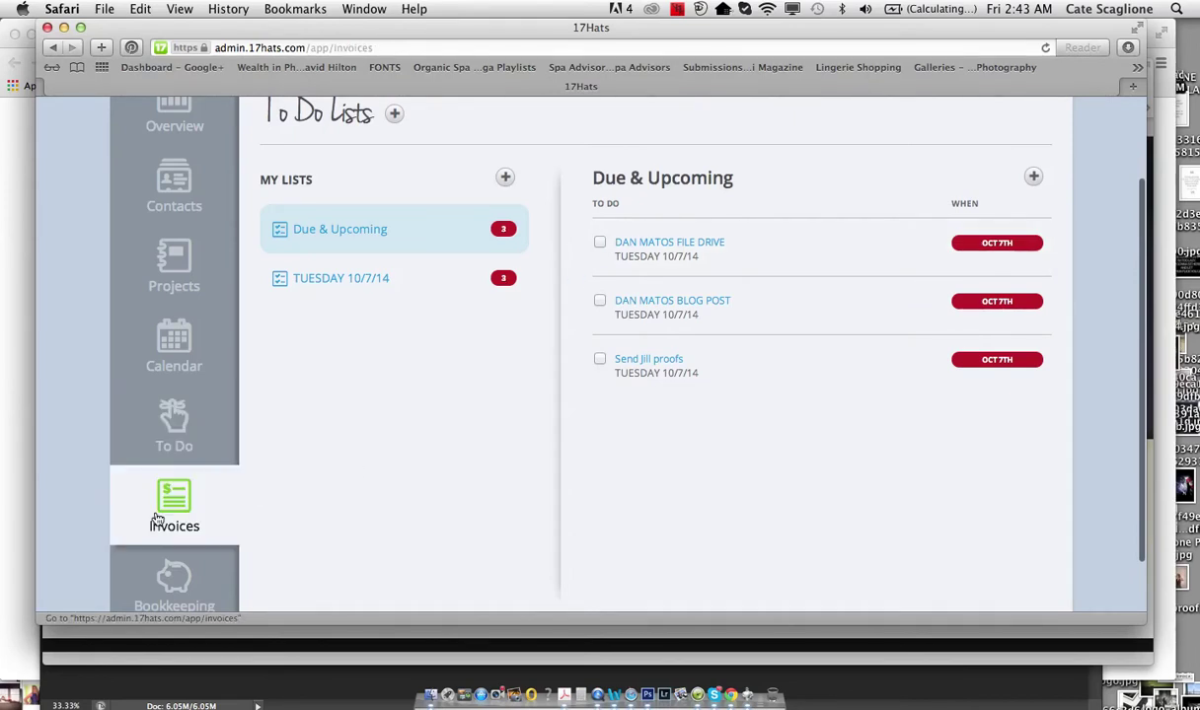
scroll(387, 509, "down", 5)
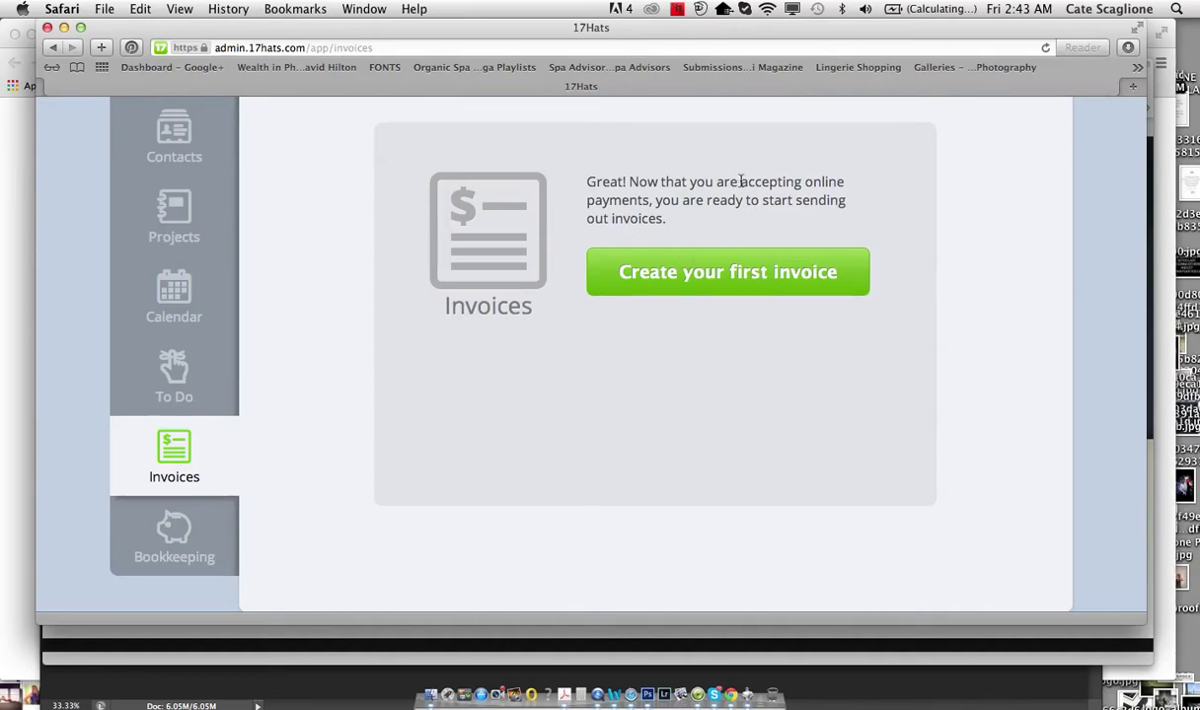
left_click(686, 285)
left_click(603, 342)
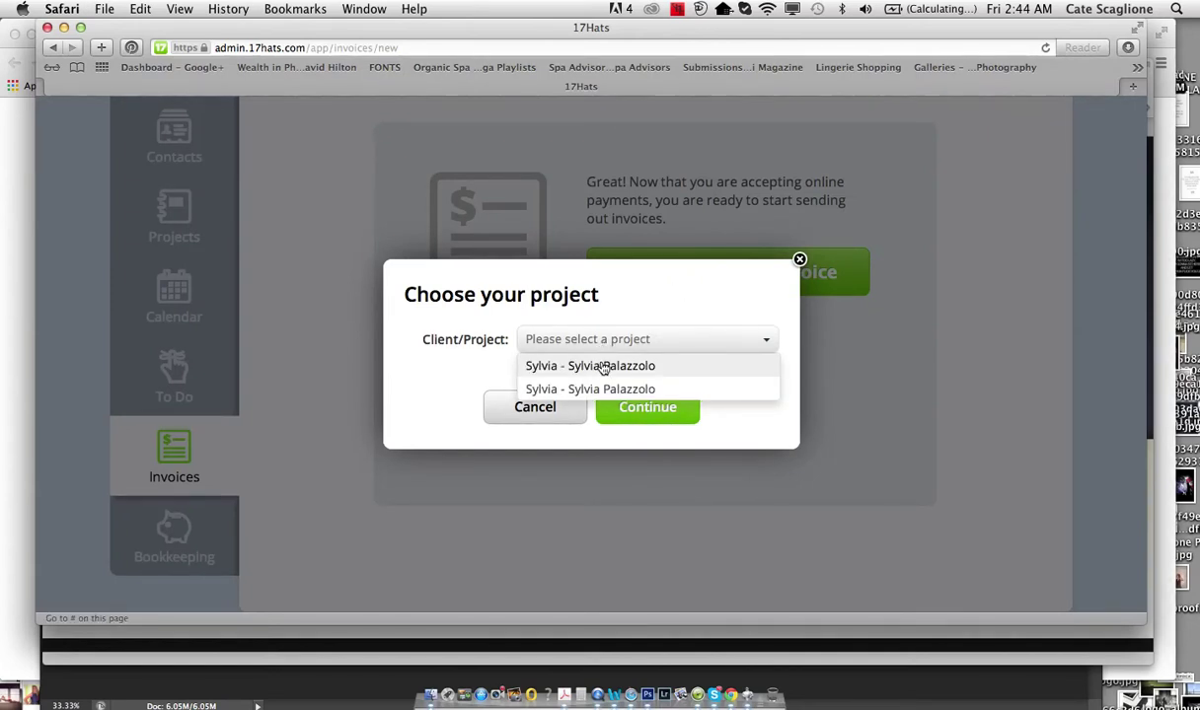
left_click(603, 366)
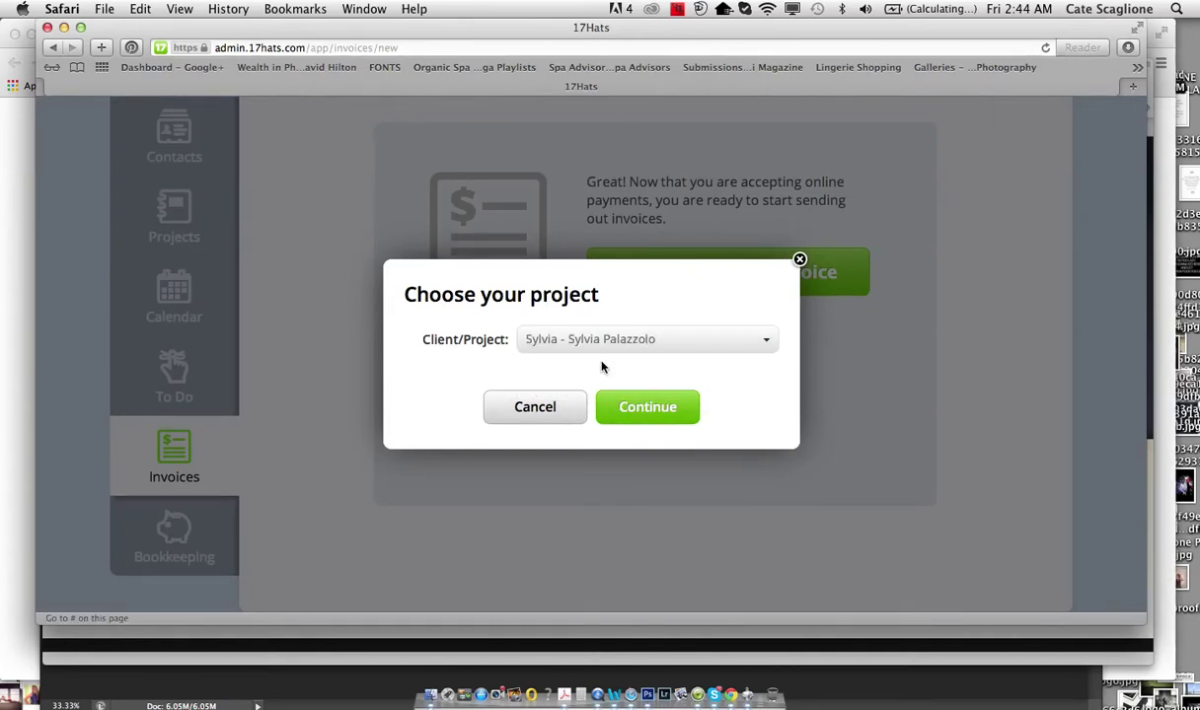
left_click(659, 408)
Examine the new invoice's options and the form for adding an invoice item, without adding one.
scroll(659, 408, "down", 2)
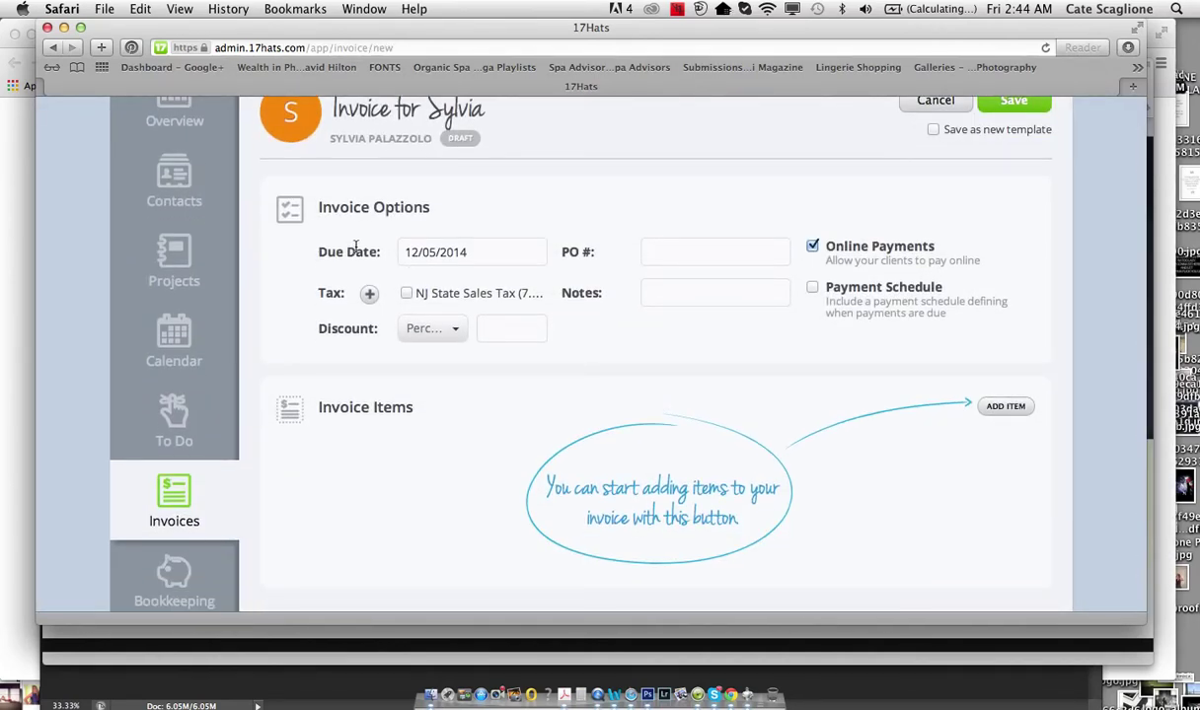
scroll(874, 458, "down", 2)
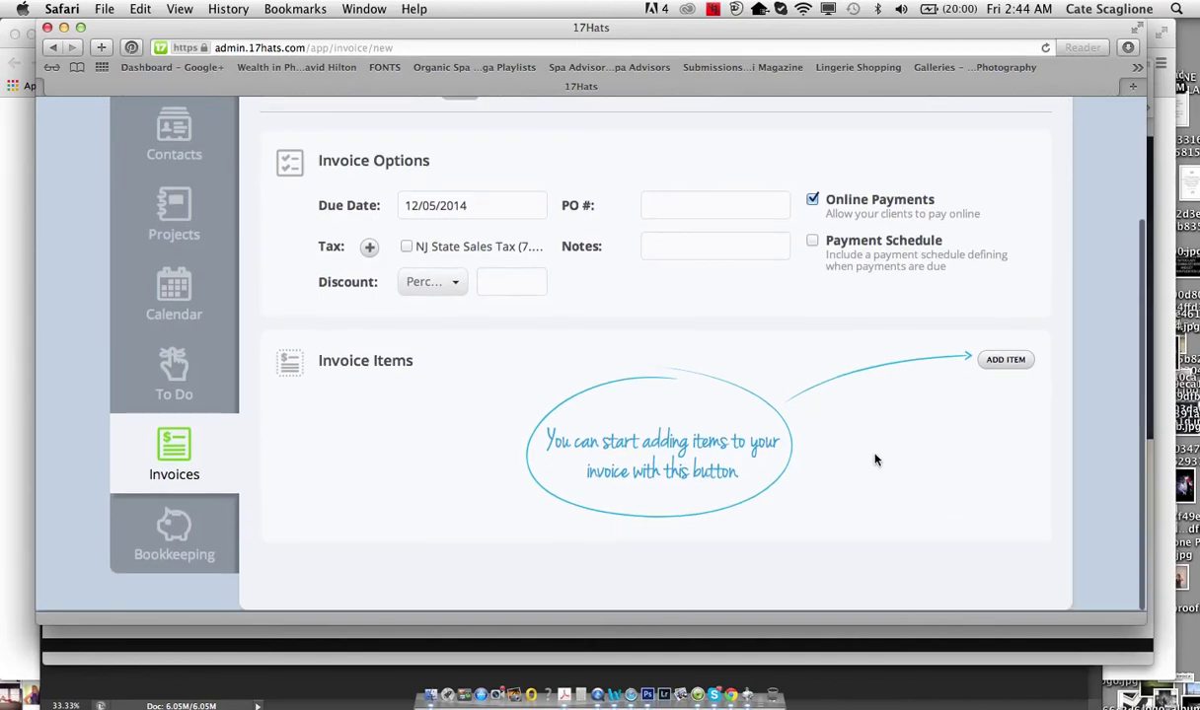
scroll(874, 458, "up", 1)
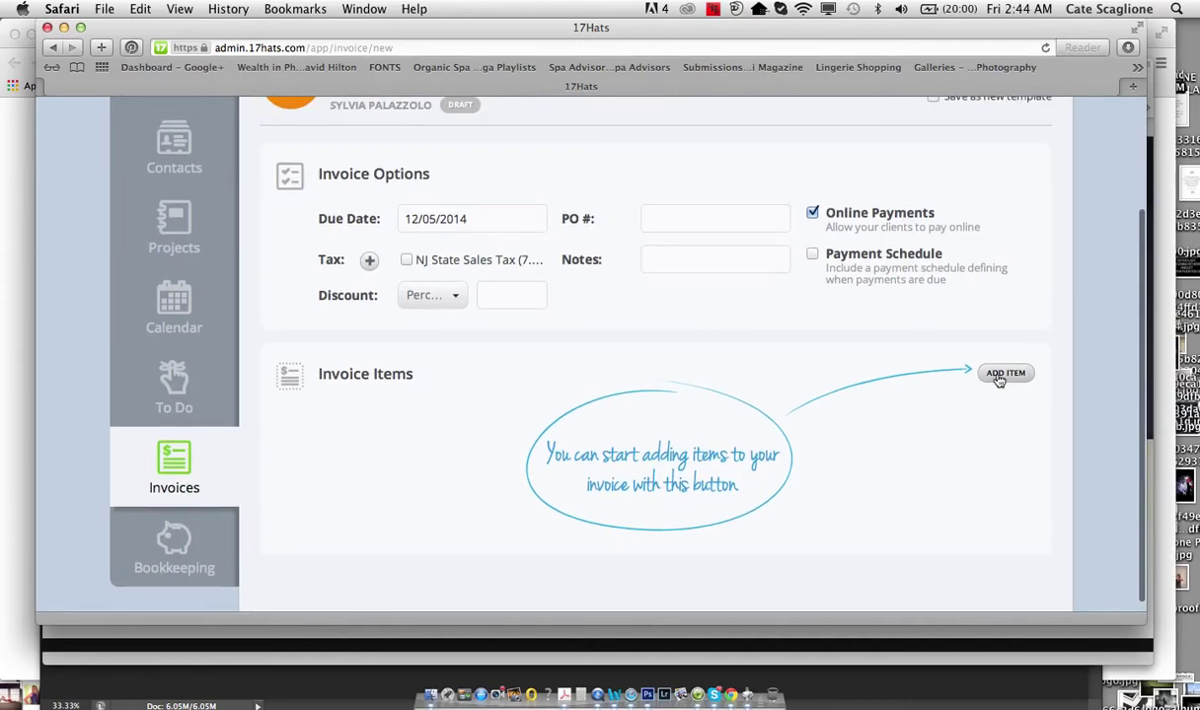
left_click(1004, 374)
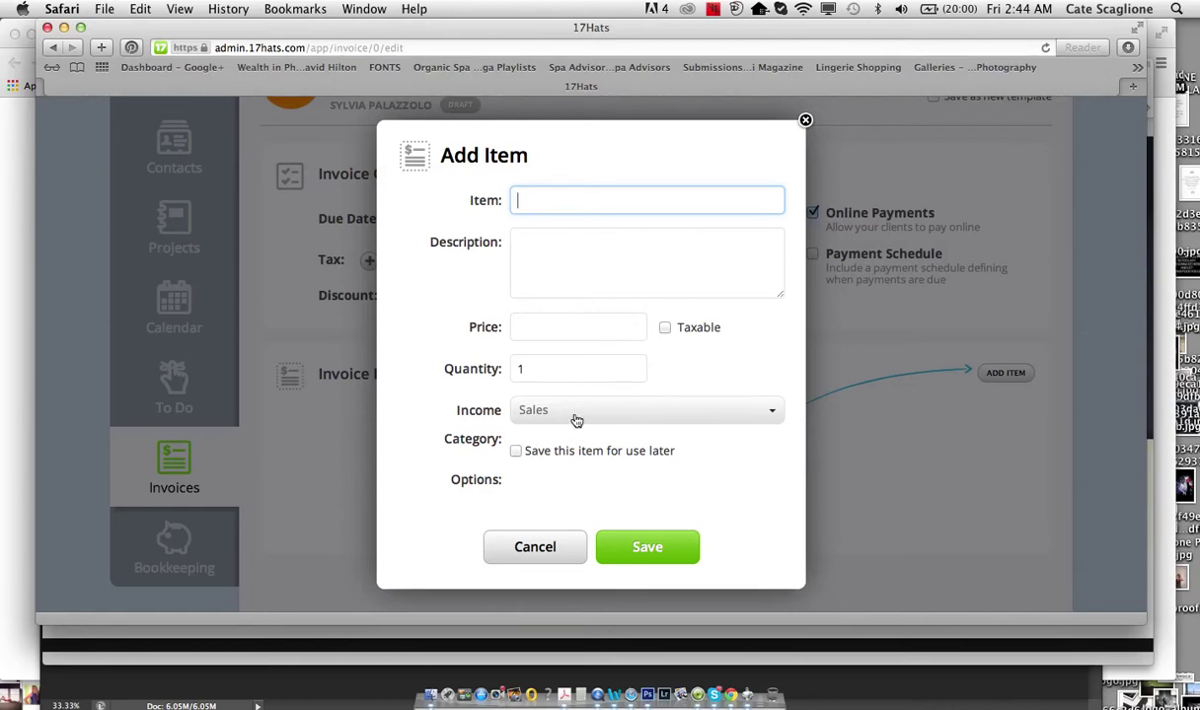
left_click(806, 121)
scroll(721, 398, "down", 1)
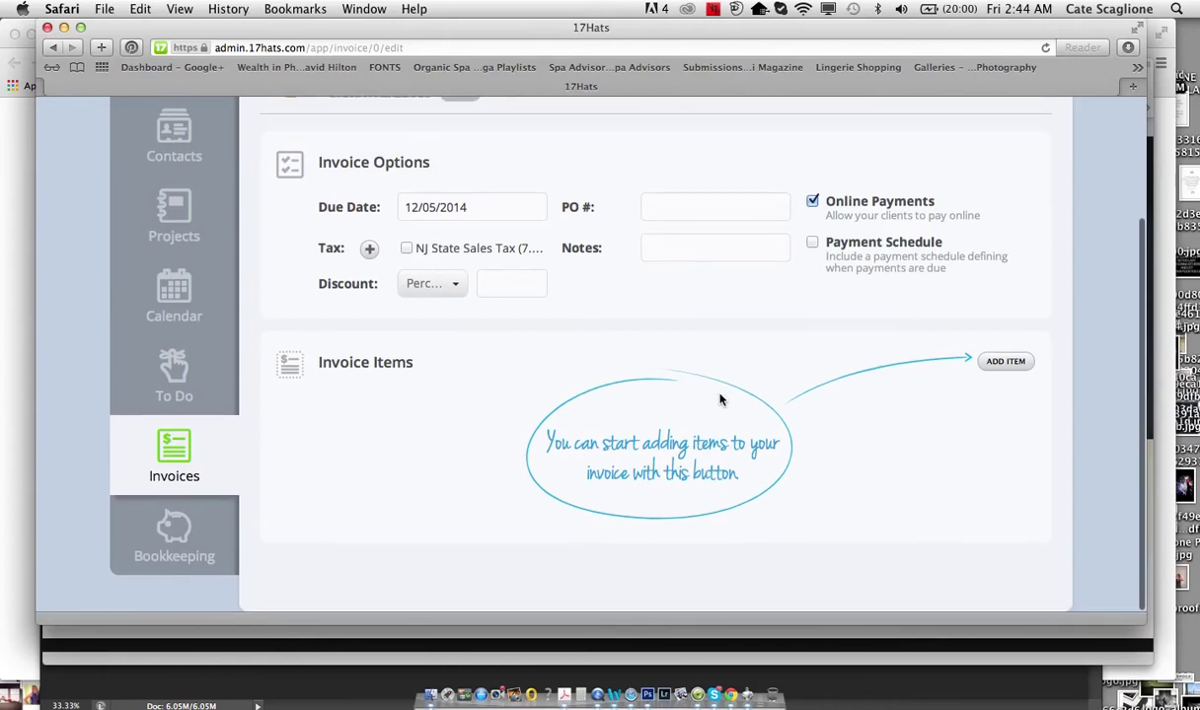
scroll(720, 399, "up", 3)
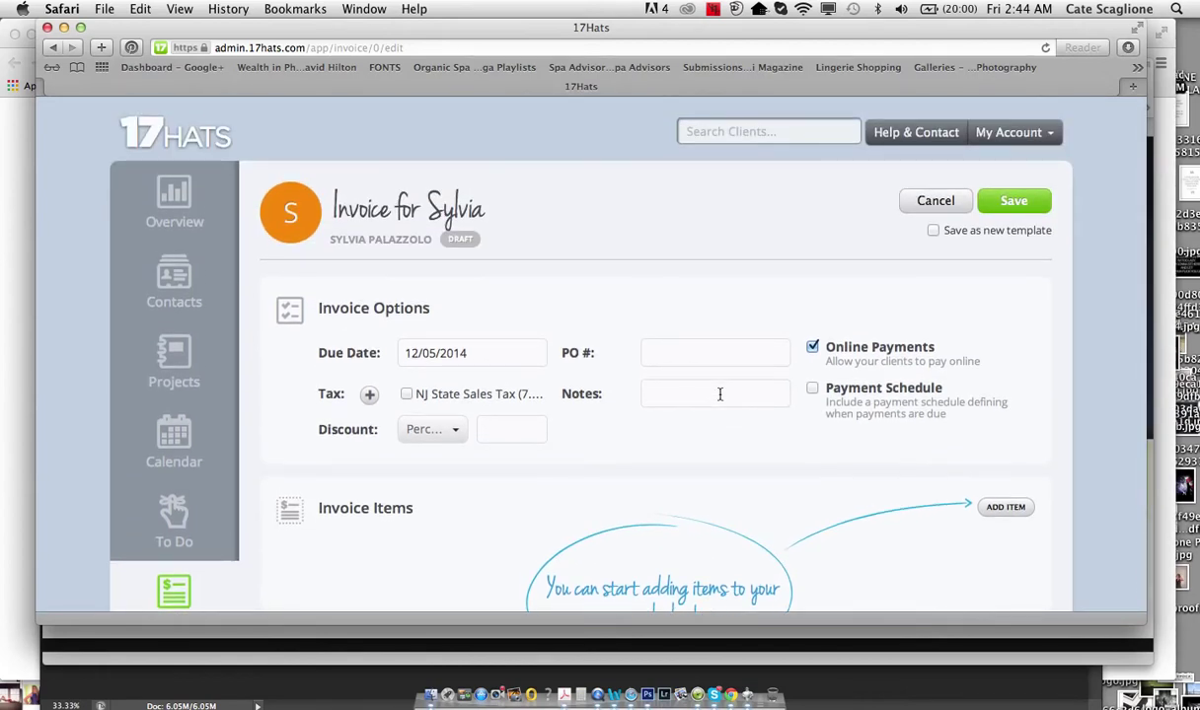
Open the bookkeeping section and look through the list of all transactions.
scroll(720, 394, "down", 3)
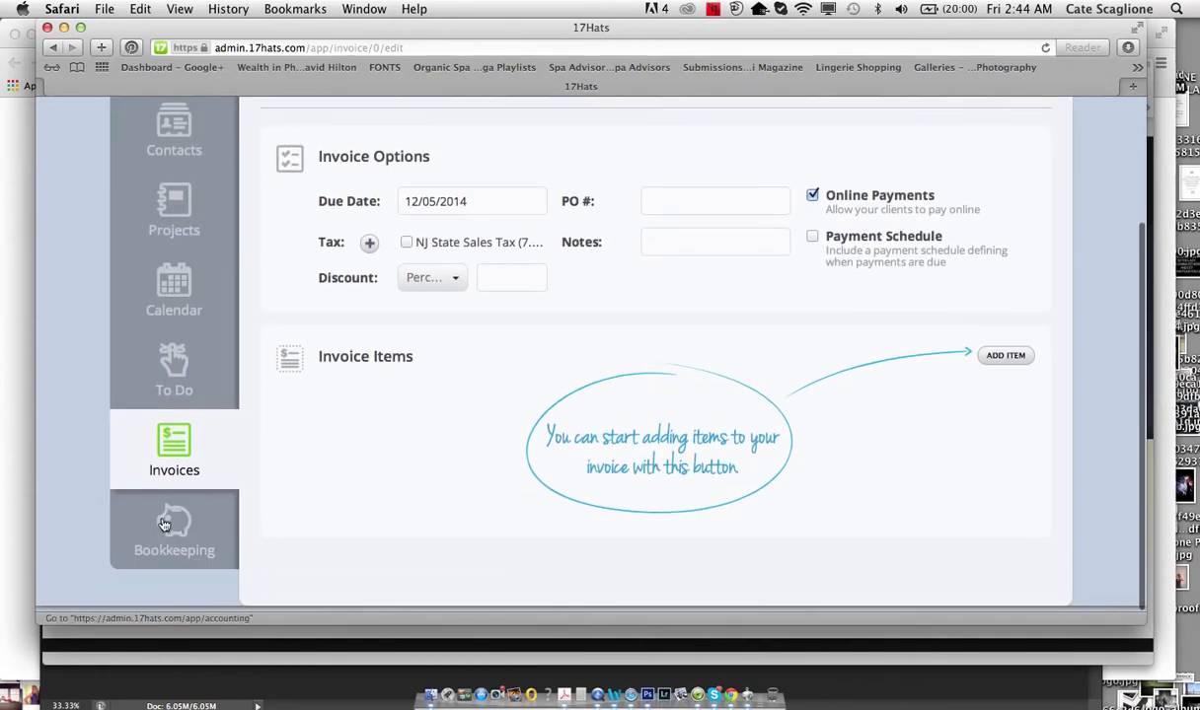
left_click(165, 525)
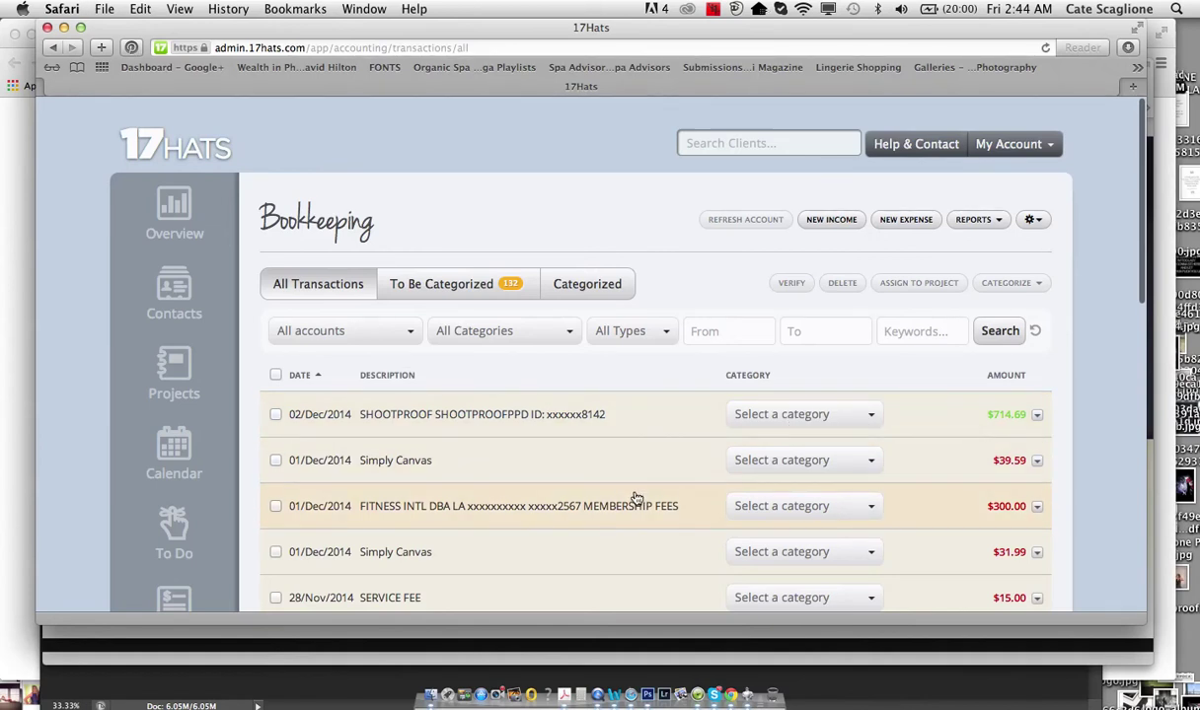
scroll(635, 497, "down", 2)
scroll(636, 497, "up", 2)
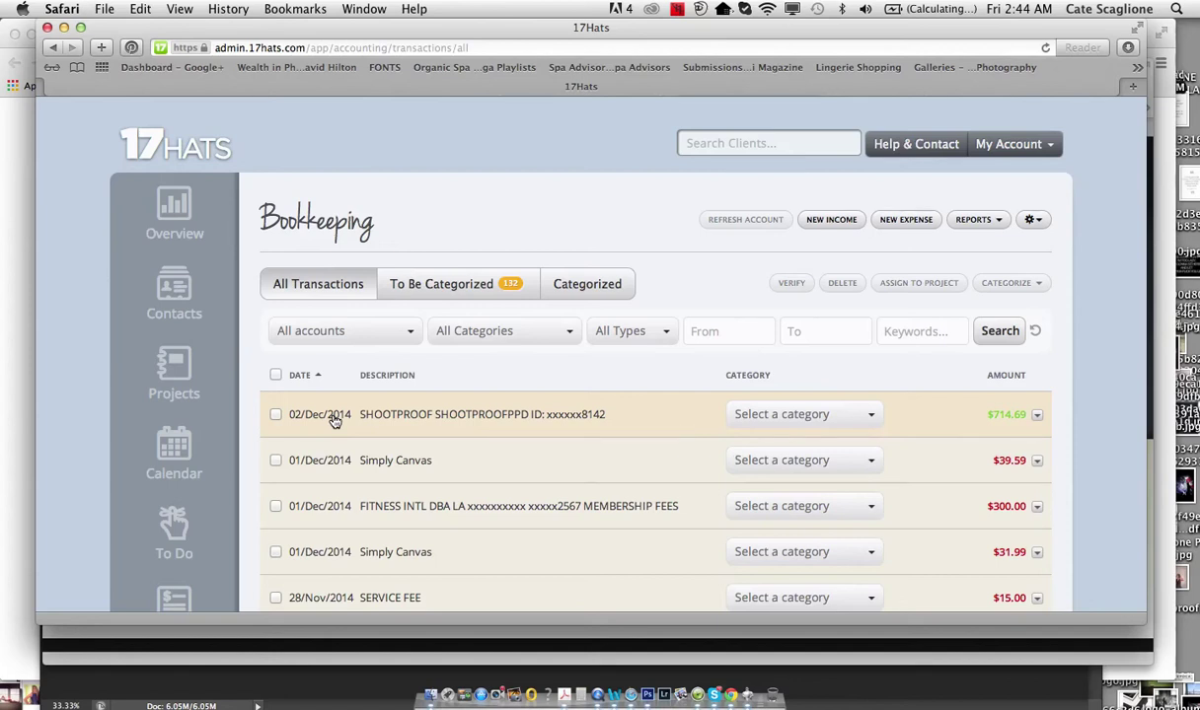
Show the categories available for the ShootProof transaction of 02/Dec/2014 and look through the whole list.
left_click(873, 419)
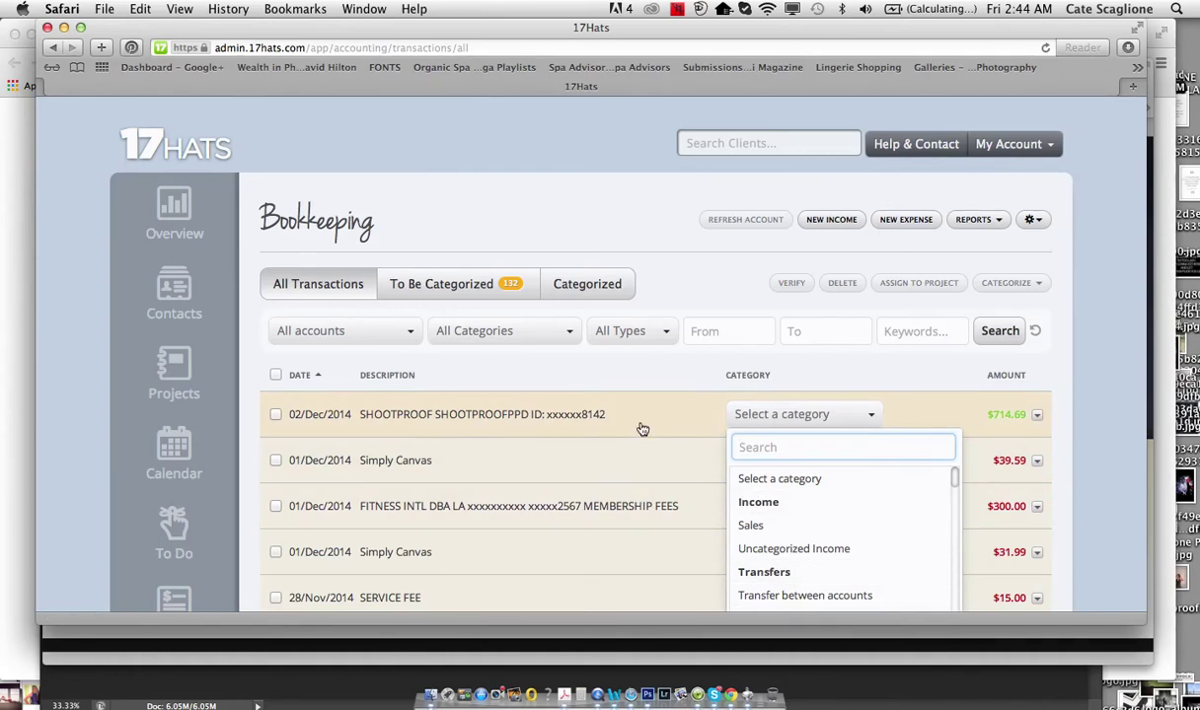
scroll(789, 553, "down", 10)
scroll(789, 559, "down", 5)
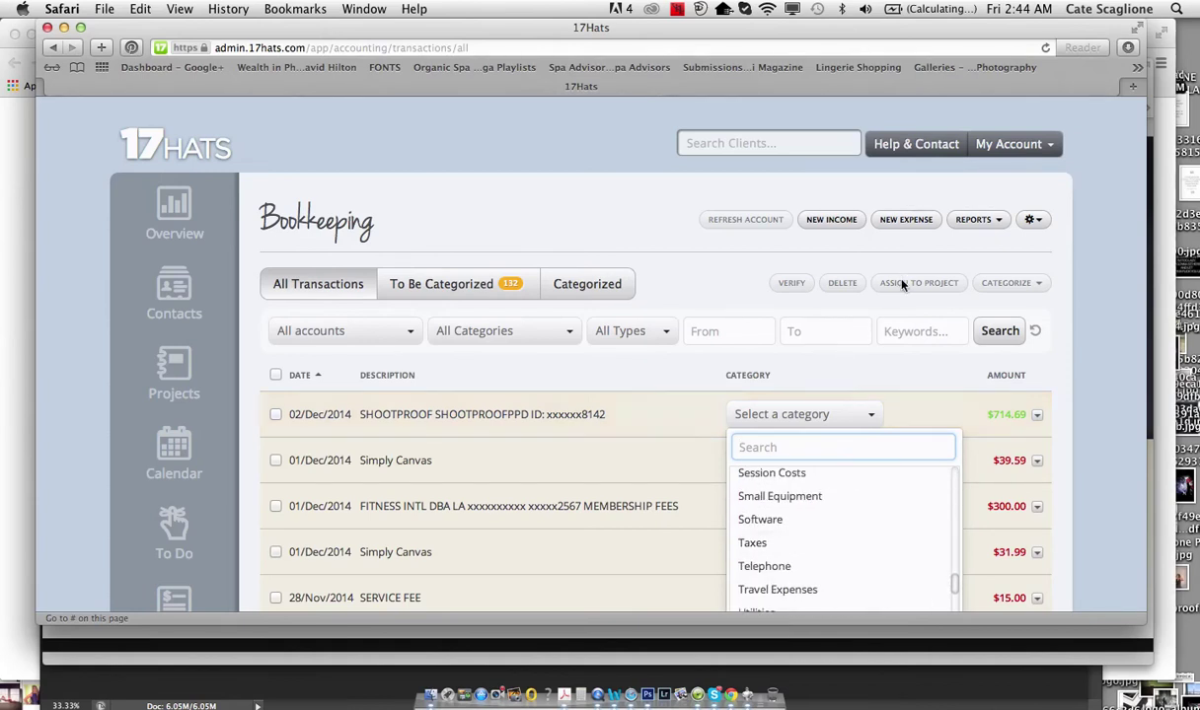
mouse_move(712, 28)
left_mouse_down()
mouse_move(688, 14)
mouse_move(719, 13)
left_mouse_up()
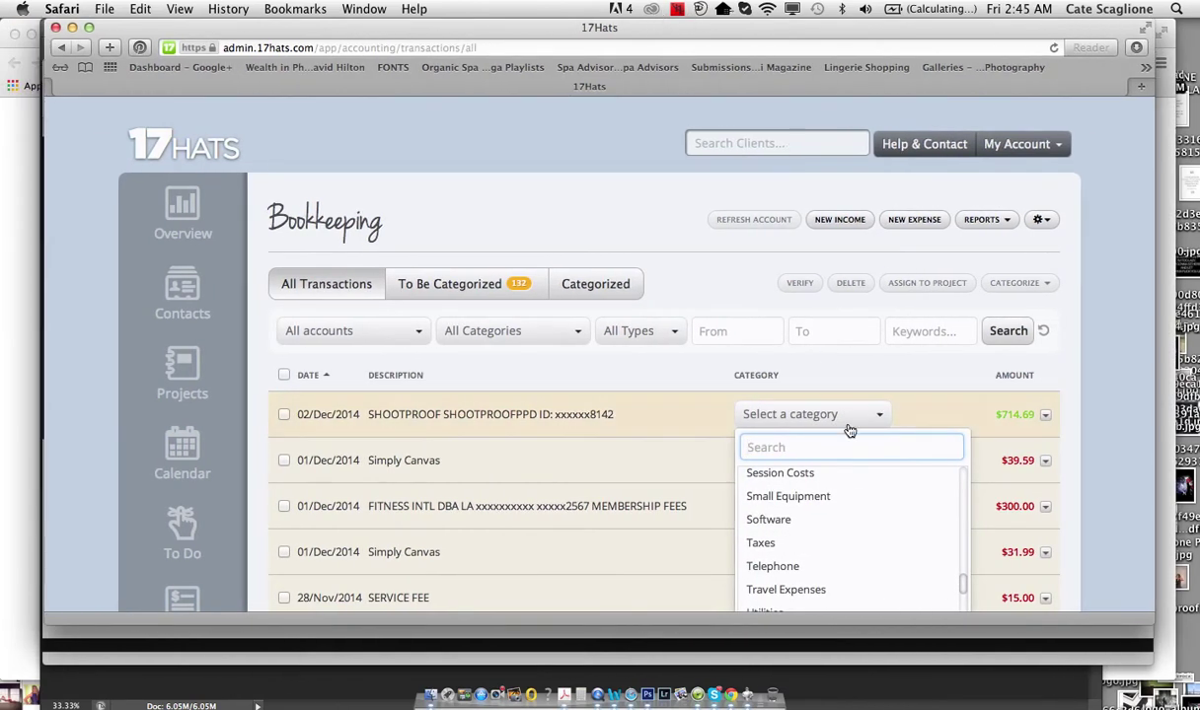
scroll(869, 544, "down", 5)
scroll(869, 543, "down", 5)
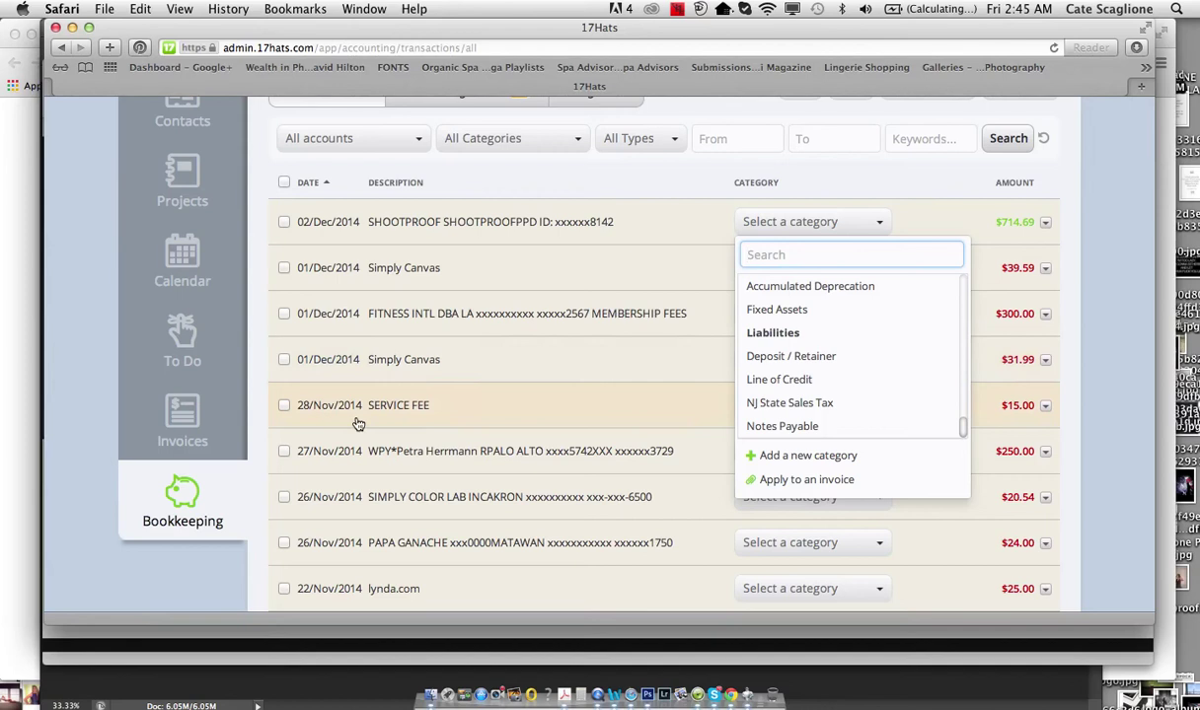
Try to apply the ShootProof transaction to an invoice and return to the start of the transaction list.
left_click(807, 481)
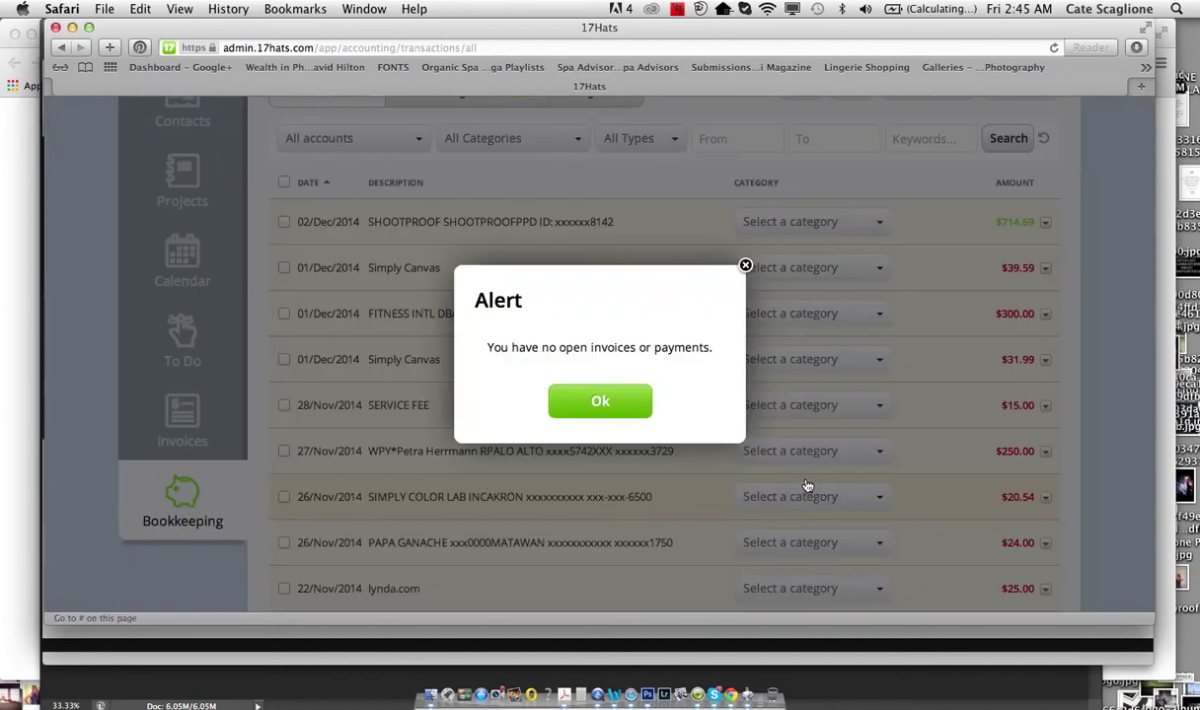
left_click(746, 266)
scroll(202, 420, "up", 4)
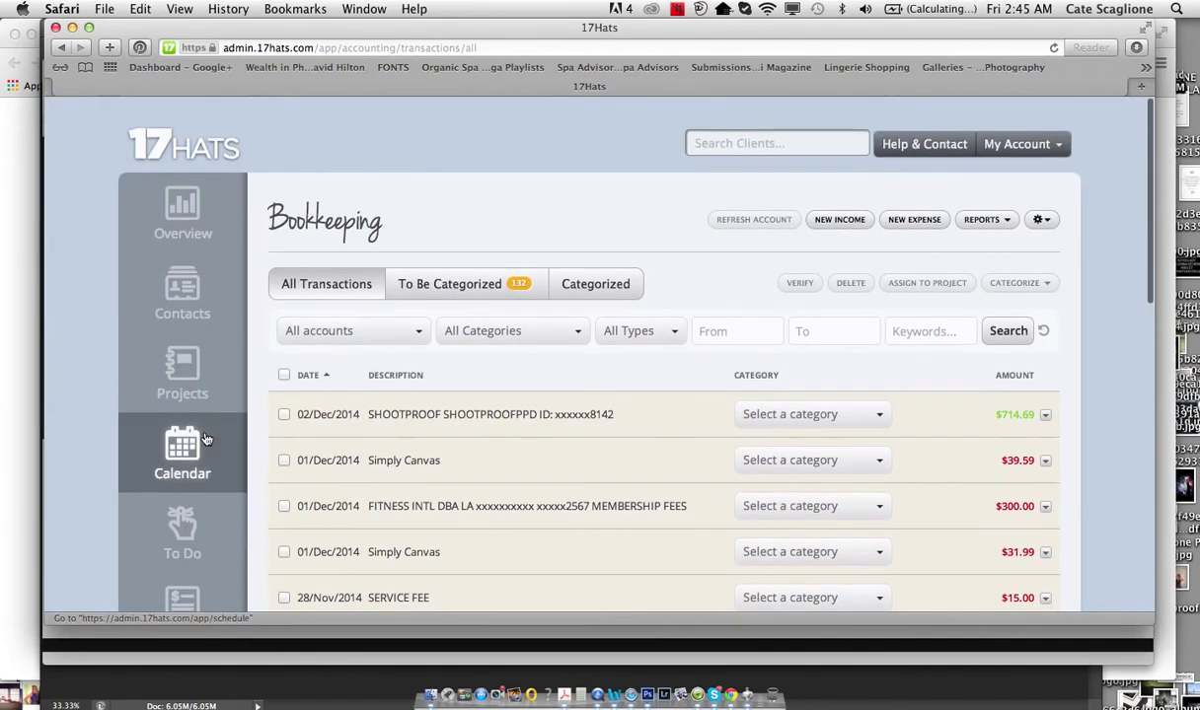